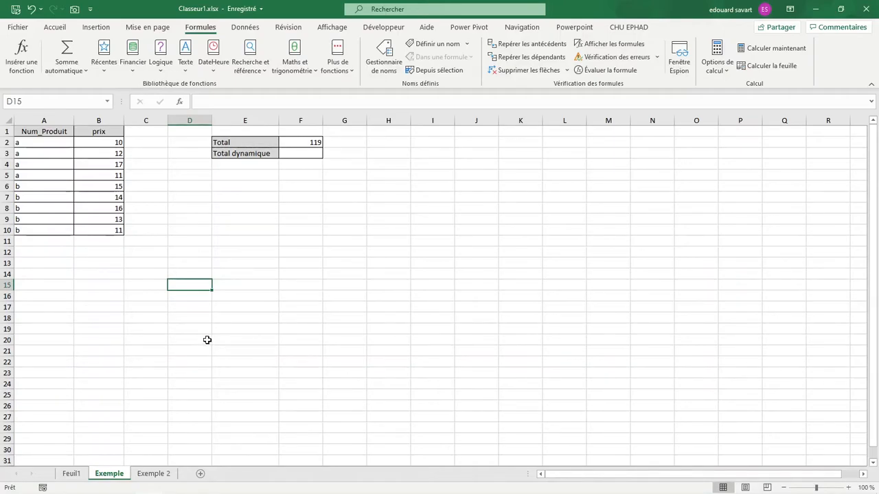
Inspect the prices in B2:B10 and the range used by the Total formula in F2.
{"action": "left_click_drag", "start_coordinate": [116, 142], "coordinate": [104, 231]}
{"action": "left_click", "coordinate": [296, 142]}
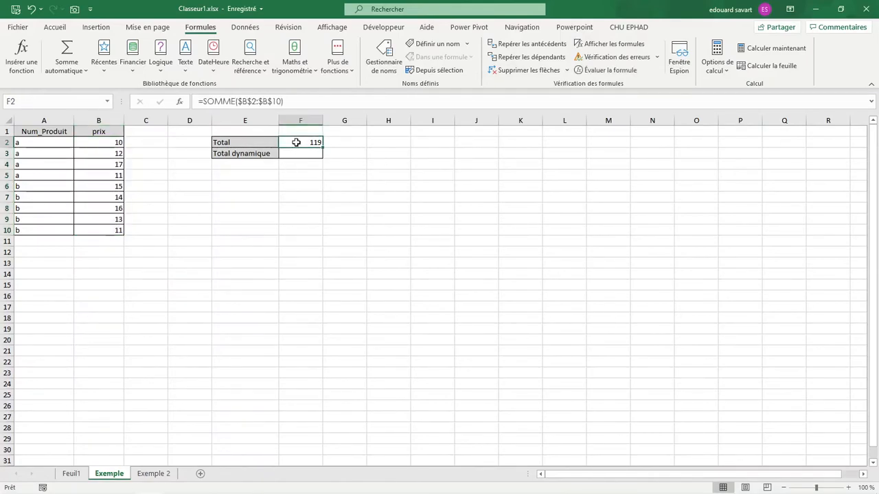
{"action": "double_click", "coordinate": [296, 142]}
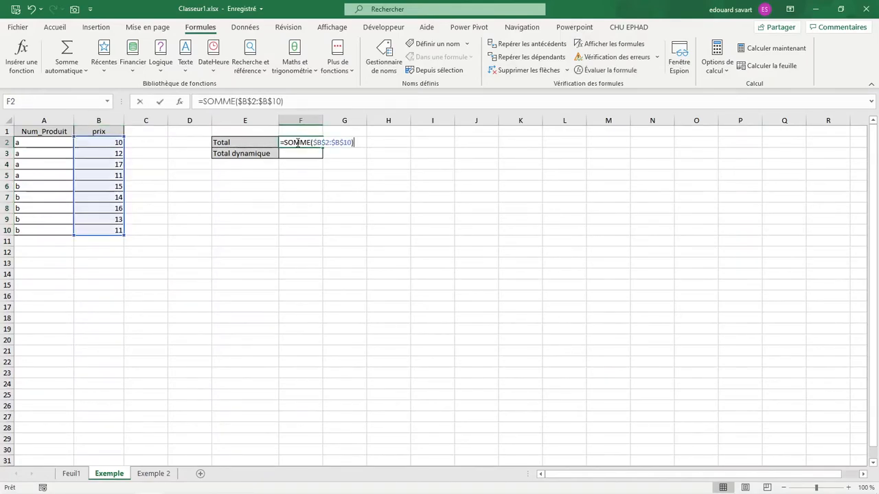
{"action": "key", "text": "Return"}
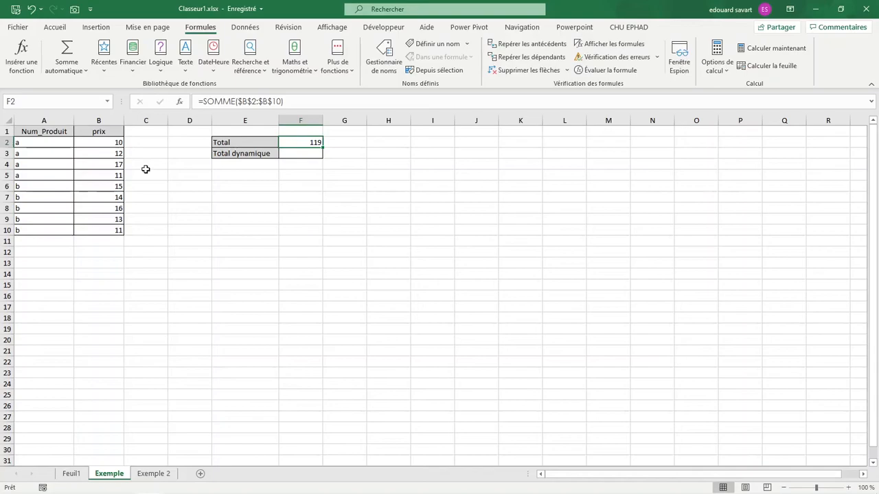
Add product c with a price of 1 in row 11, below the product list.
{"action": "left_click", "coordinate": [31, 247]}
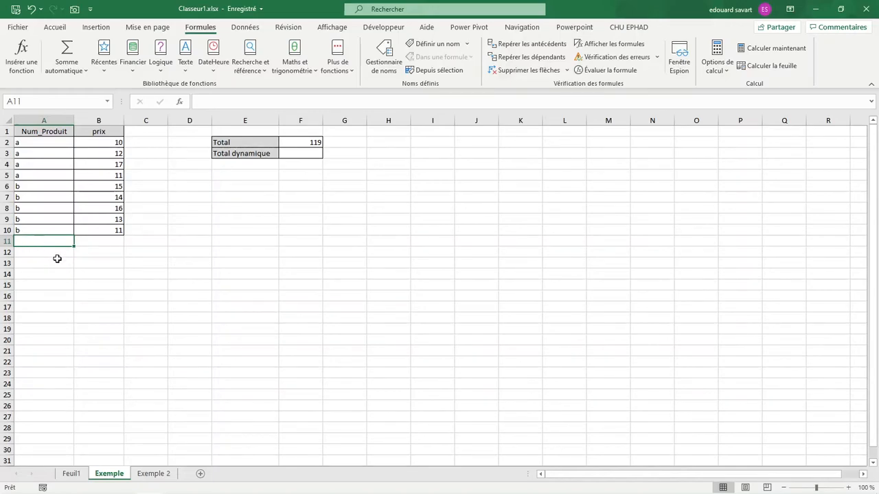
{"action": "type", "text": "c"}
{"action": "key", "text": "Tab"}
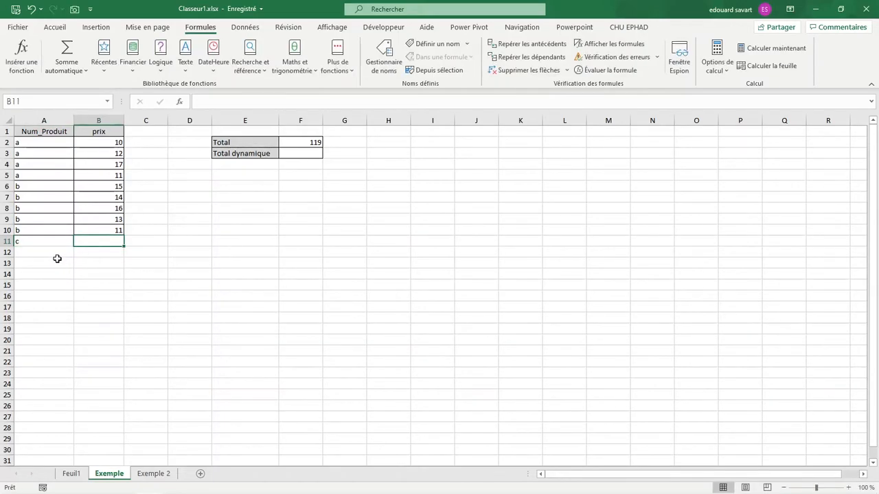
{"action": "type", "text": "1"}
{"action": "key", "text": "Return"}
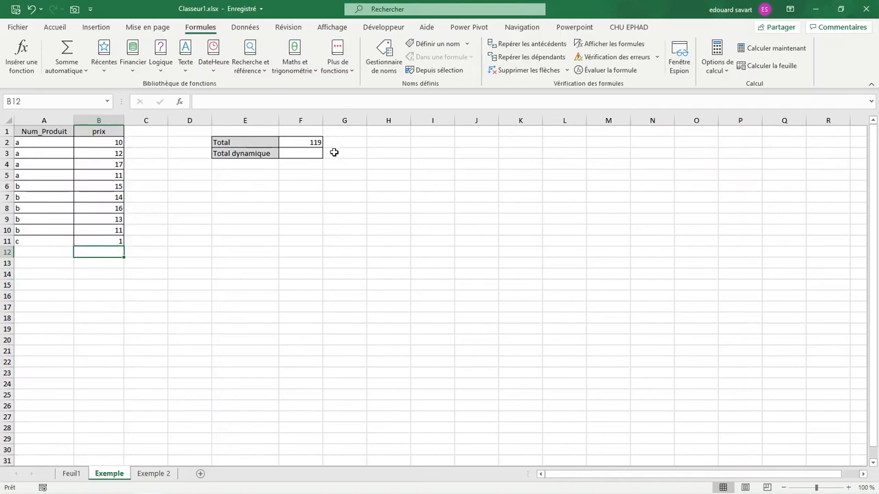
Extend the Total formula in F2 so that it sums $B$2:$B$12.
{"action": "left_click", "coordinate": [307, 140]}
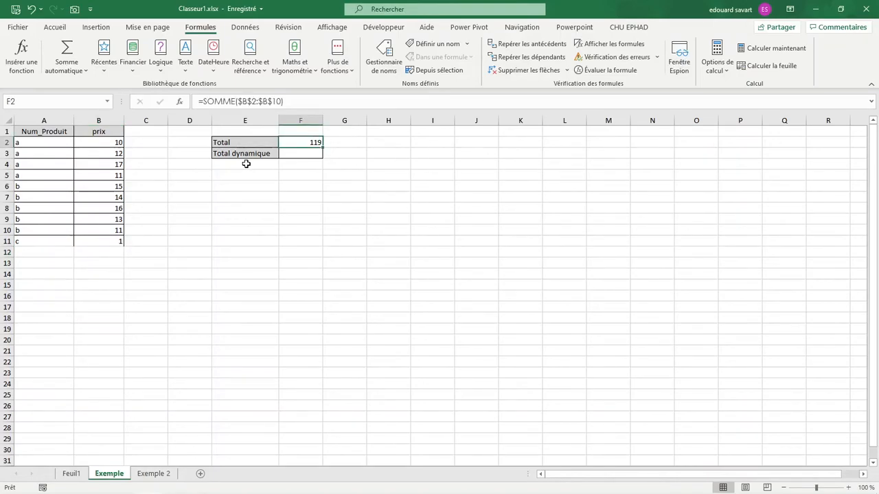
{"action": "double_click", "coordinate": [281, 143]}
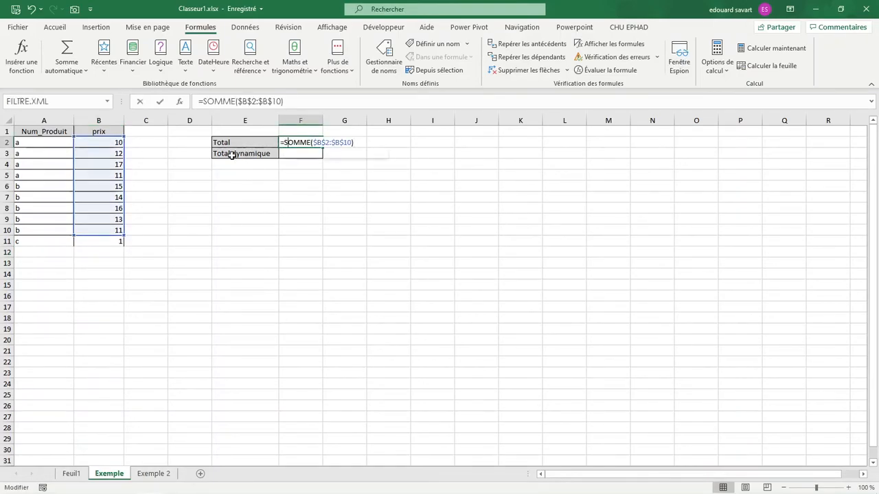
{"action": "left_click_drag", "start_coordinate": [121, 236], "coordinate": [123, 244]}
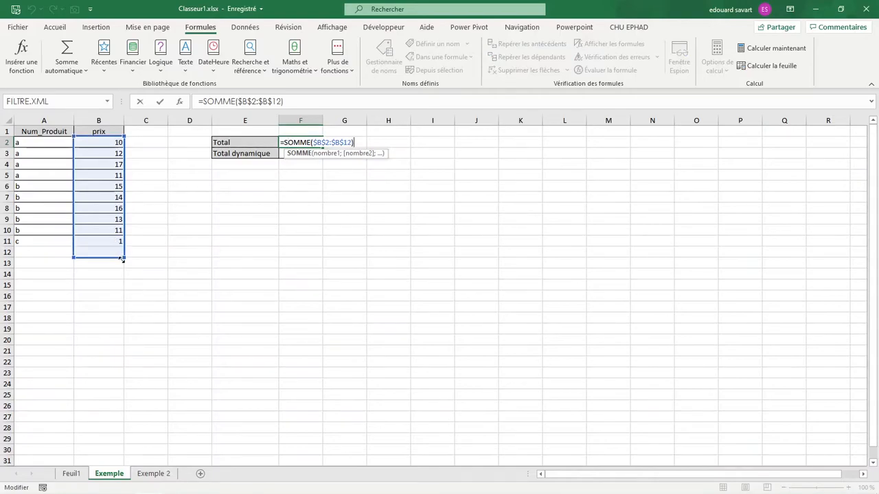
{"action": "key", "text": "Return"}
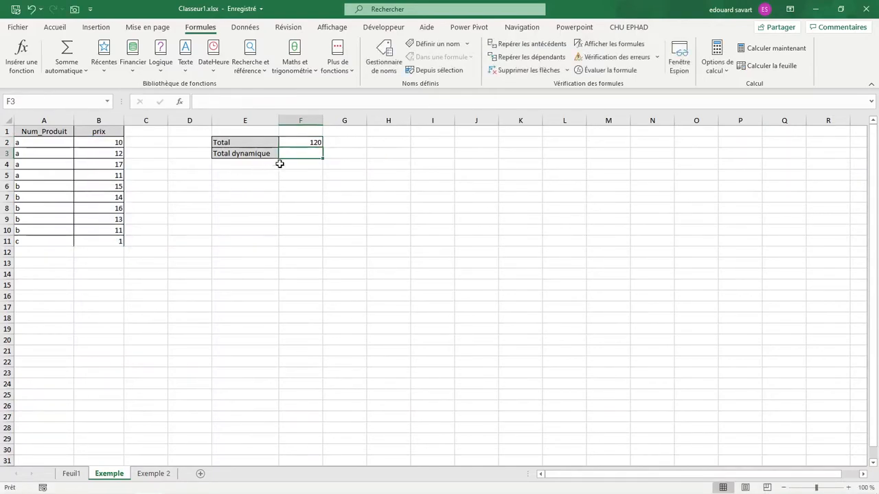
Extend the Total formula in F2 well past the data so that it sums $B$2:$B$22.
{"action": "double_click", "coordinate": [299, 142]}
{"action": "left_click", "coordinate": [124, 248]}
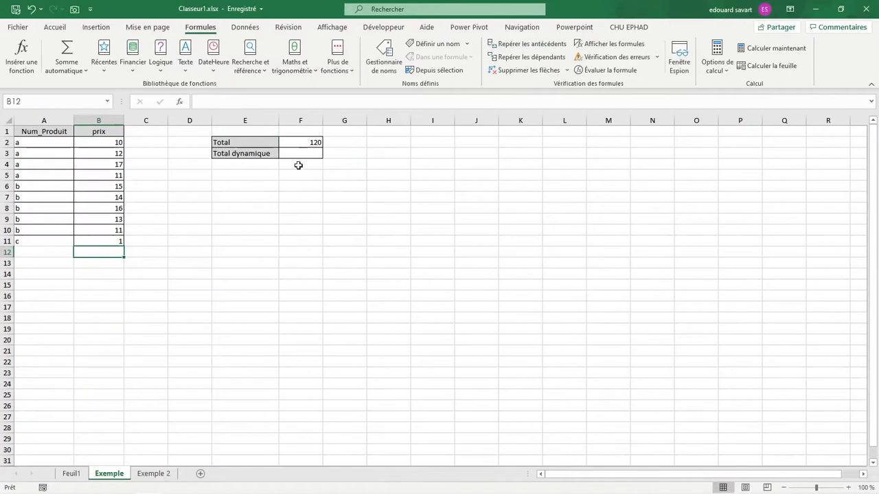
{"action": "double_click", "coordinate": [300, 142]}
{"action": "left_click_drag", "start_coordinate": [122, 243], "coordinate": [120, 367]}
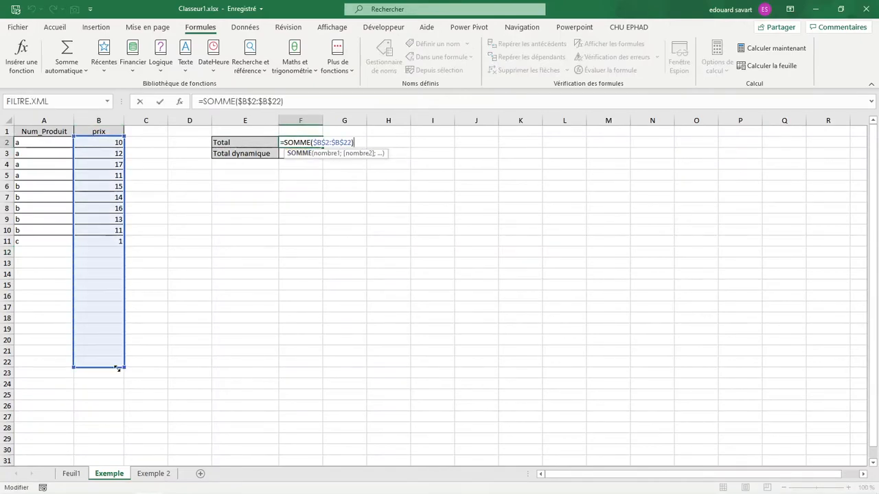
{"action": "key", "text": "Return"}
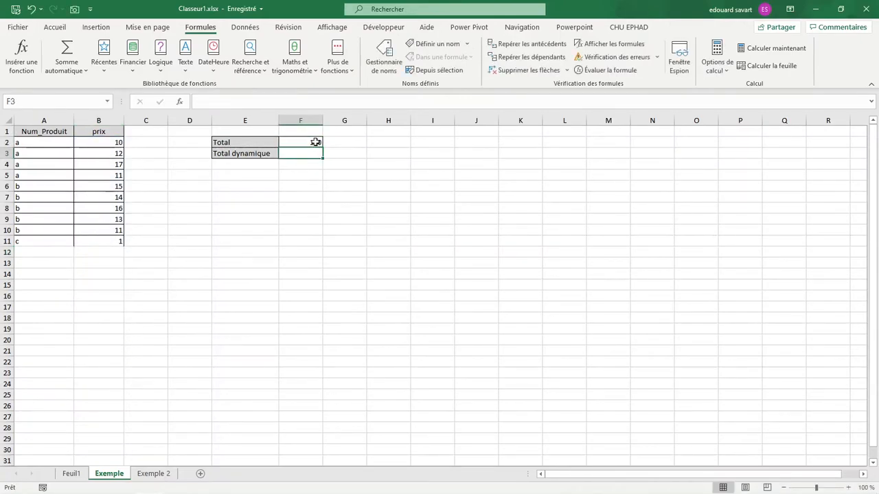
{"action": "left_click", "coordinate": [316, 143]}
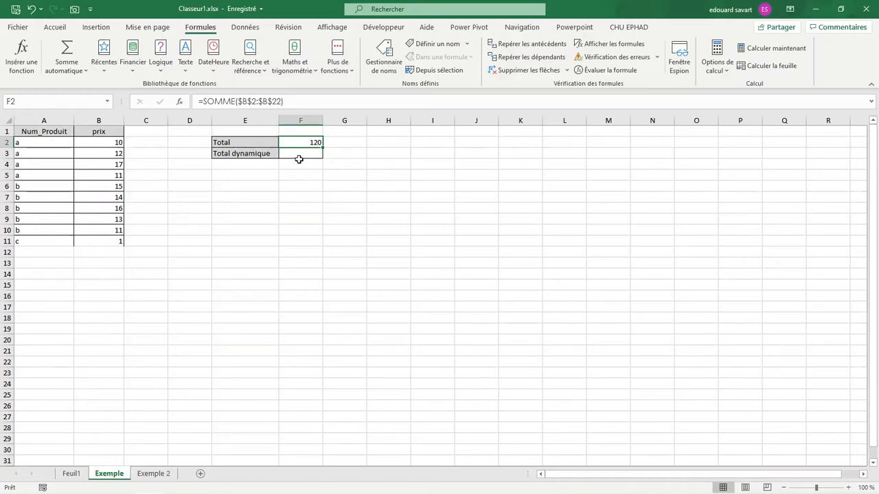
Clear the product and price entered in row 11.
{"action": "left_click", "coordinate": [299, 160]}
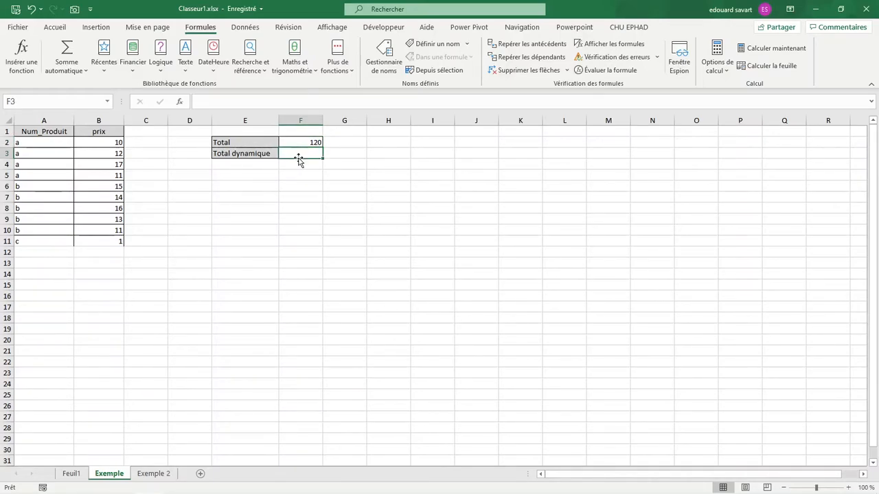
{"action": "left_click_drag", "start_coordinate": [102, 145], "coordinate": [102, 252]}
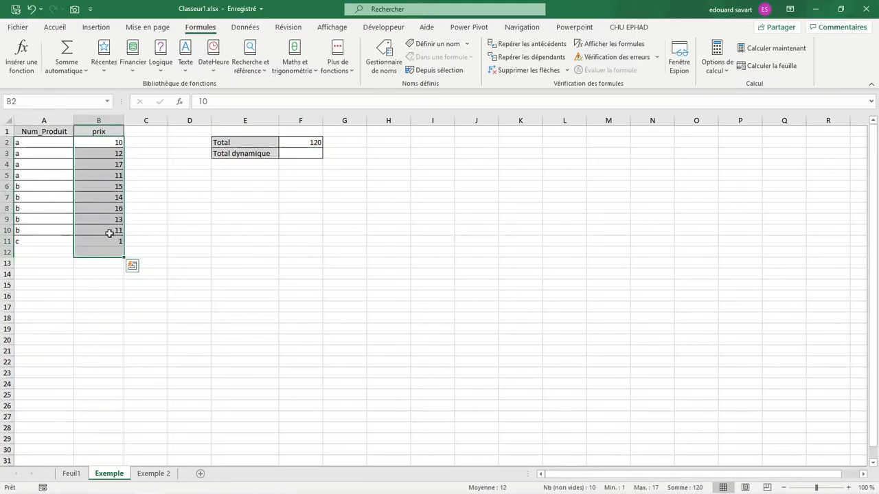
{"action": "left_click", "coordinate": [70, 240]}
{"action": "left_click_drag", "start_coordinate": [70, 241], "coordinate": [108, 241]}
{"action": "key", "text": "Delete"}
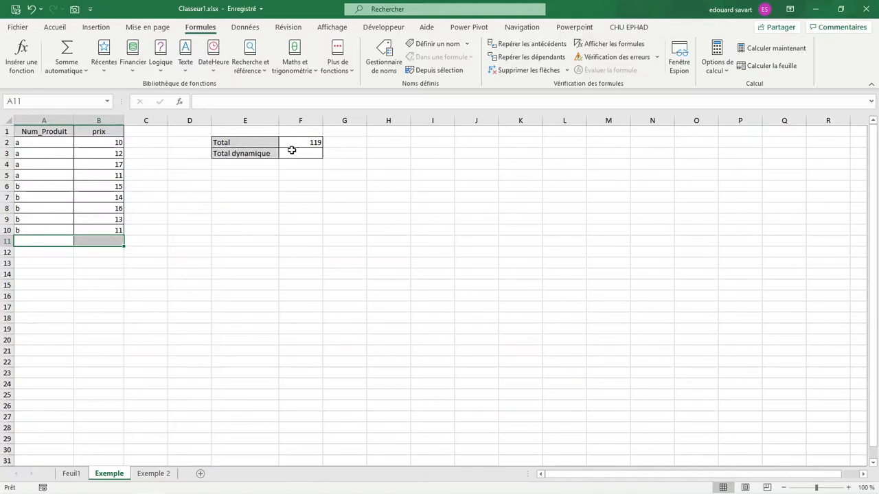
Start a new defined name called total_prix with the whole workbook as its scope.
{"action": "left_click", "coordinate": [294, 152]}
{"action": "left_click", "coordinate": [384, 61]}
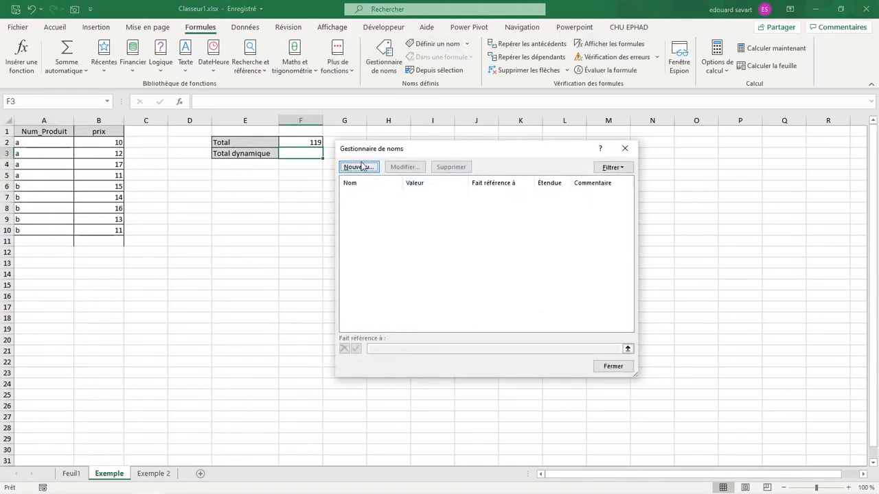
{"action": "left_click", "coordinate": [359, 167]}
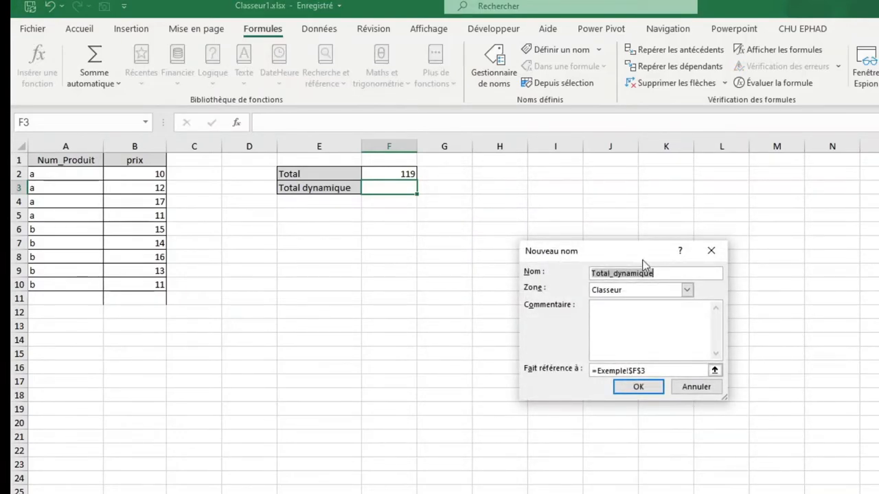
{"action": "left_click", "coordinate": [613, 273]}
{"action": "key", "text": "BackSpace"}
{"action": "key", "text": "BackSpace"}
{"action": "key", "text": "BackSpace"}
{"action": "key", "text": "BackSpace"}
{"action": "key", "text": "BackSpace"}
{"action": "key", "text": "BackSpace"}
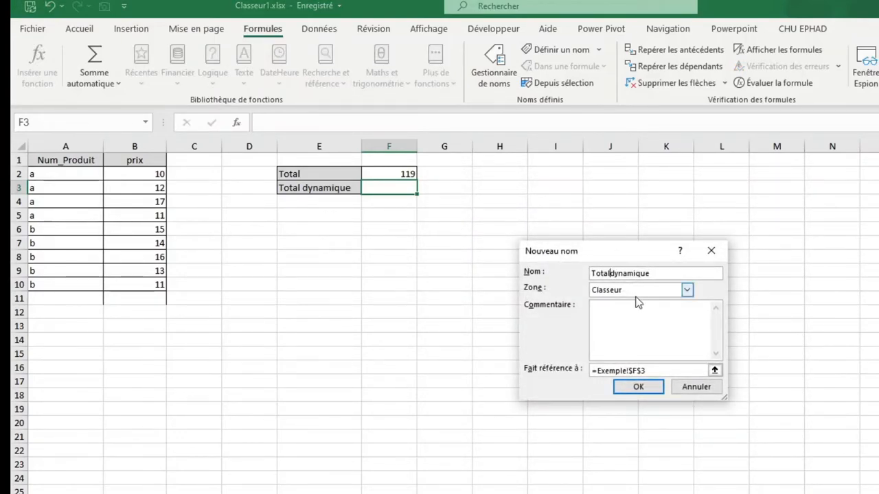
{"action": "key", "text": "Delete"}
{"action": "key", "text": "Delete"}
{"action": "key", "text": "Delete"}
{"action": "key", "text": "Delete"}
{"action": "key", "text": "Delete"}
{"action": "key", "text": "Delete"}
{"action": "key", "text": "Delete"}
{"action": "key", "text": "Delete"}
{"action": "key", "text": "Delete"}
{"action": "type", "text": "tota"}
Define total_prix as =decaler(Exemple!$B$2;;;nbval(Exemple!$B:$B)-1;1) and close the name manager.
{"action": "left_click_drag", "start_coordinate": [656, 371], "coordinate": [538, 367]}
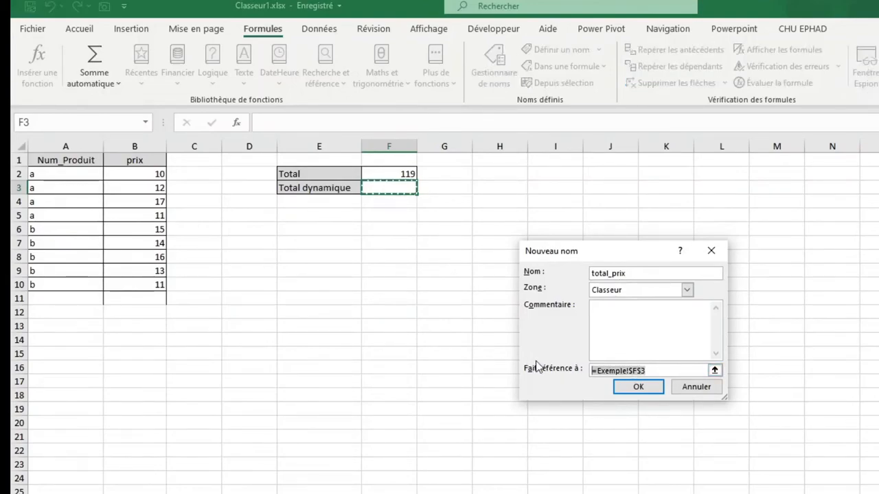
{"action": "type", "text": "="}
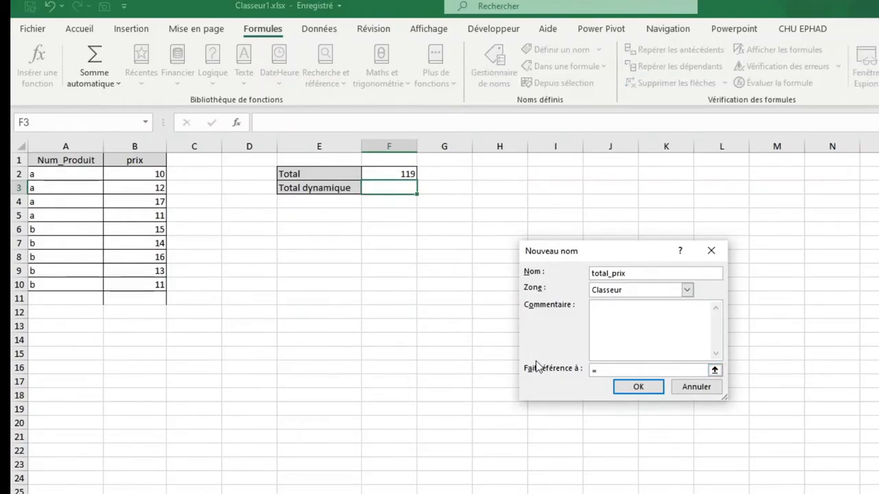
{"action": "type", "text": "decaler("}
{"action": "left_click", "coordinate": [121, 177]}
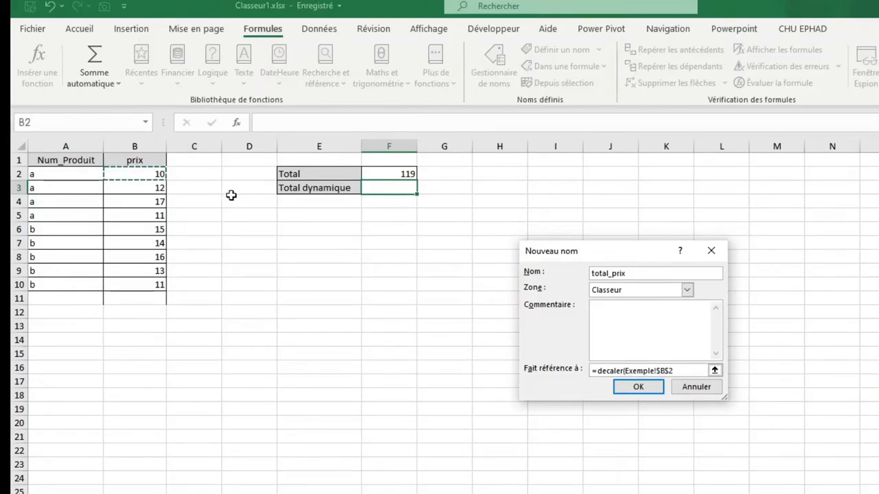
{"action": "type", "text": ";;;"}
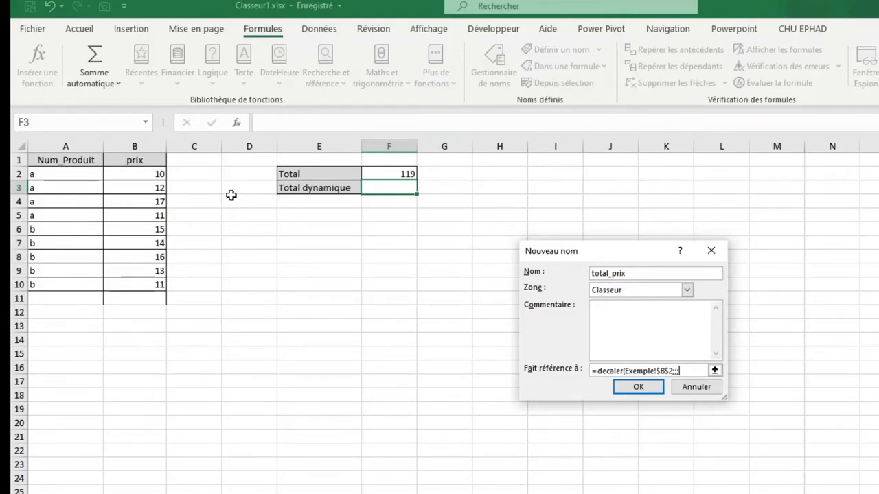
{"action": "type", "text": "nbval("}
{"action": "left_click", "coordinate": [138, 145]}
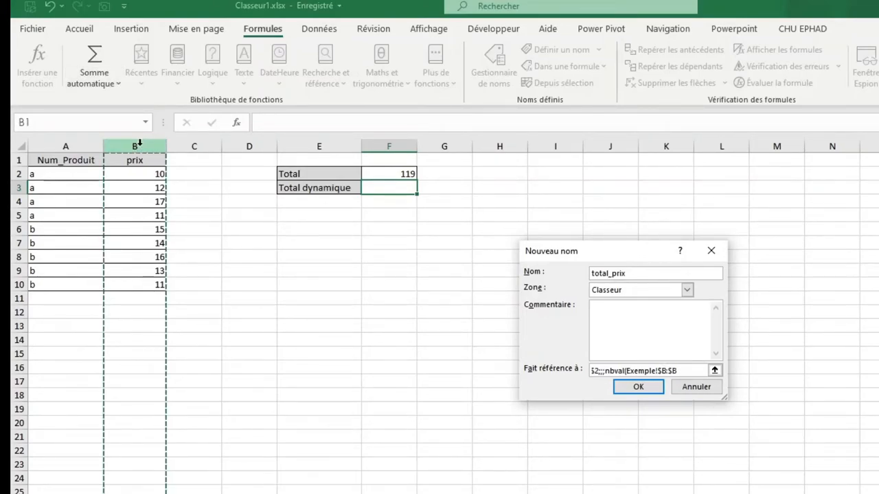
{"action": "type", "text": ")-1"}
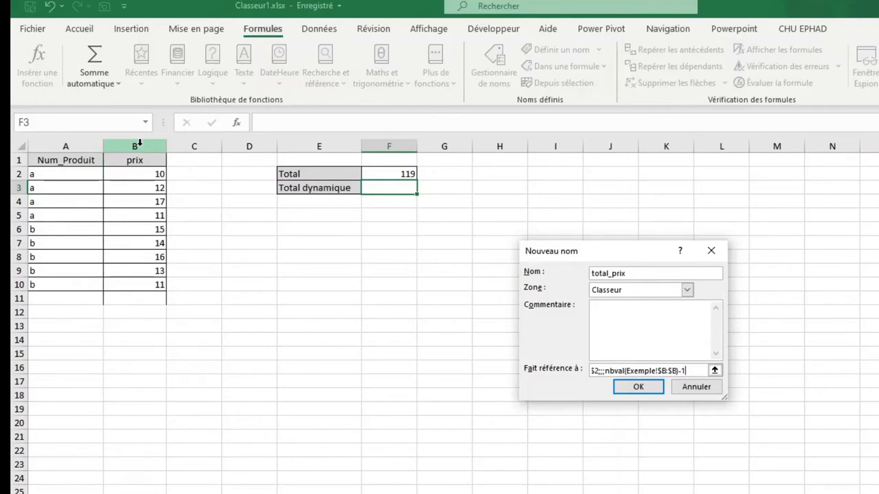
{"action": "type", "text": ";1)"}
{"action": "key", "text": "Return"}
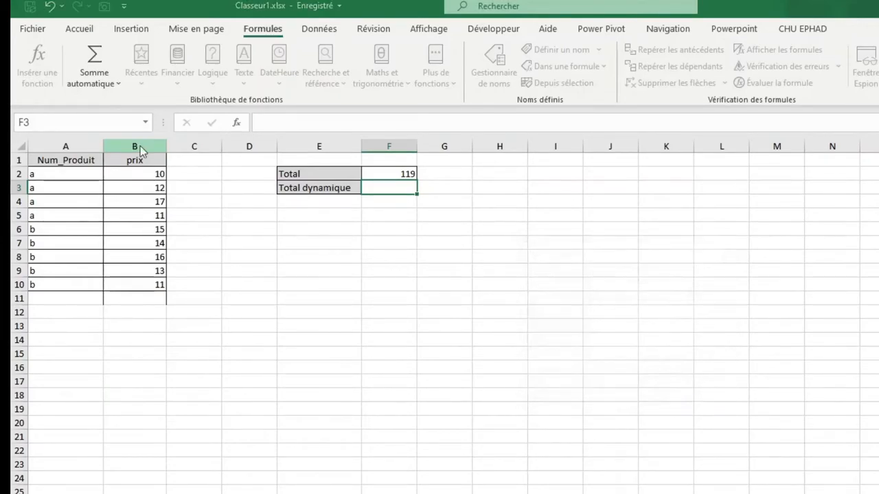
{"action": "left_click", "coordinate": [797, 181]}
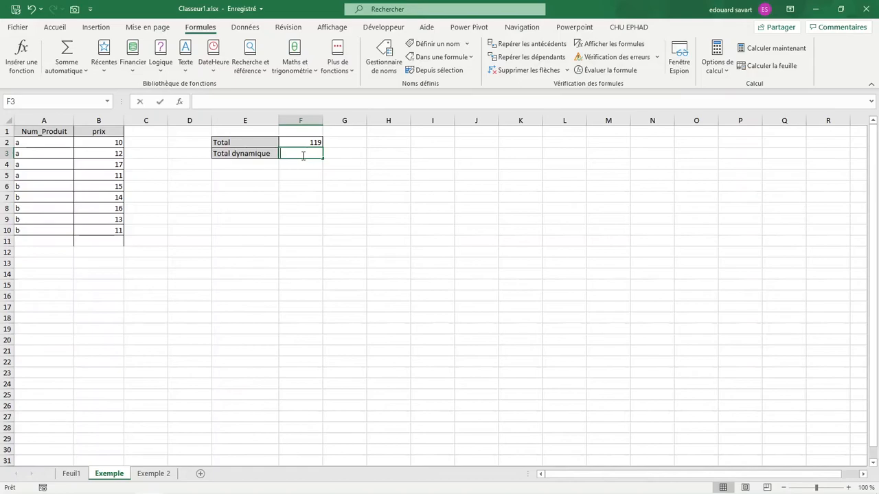
Enter =somme(total_prix) as the Total dynamique formula in F3.
{"action": "type", "text": "=somme(to"}
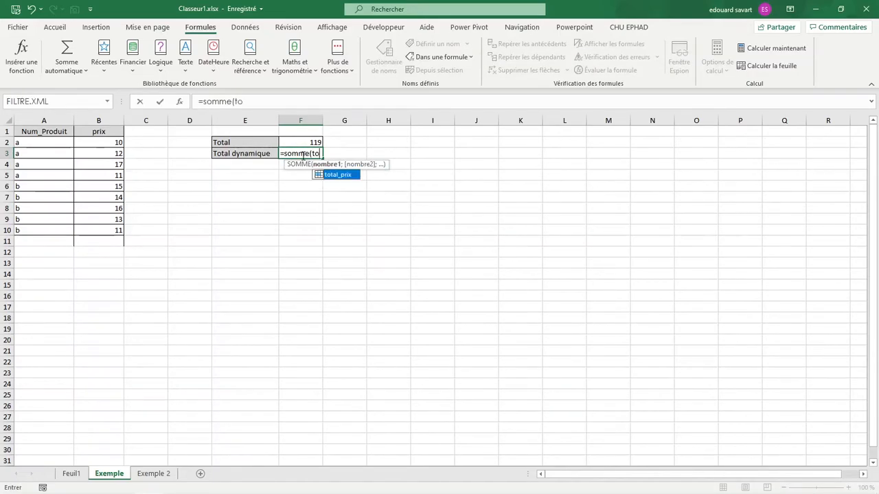
{"action": "key", "text": "Tab"}
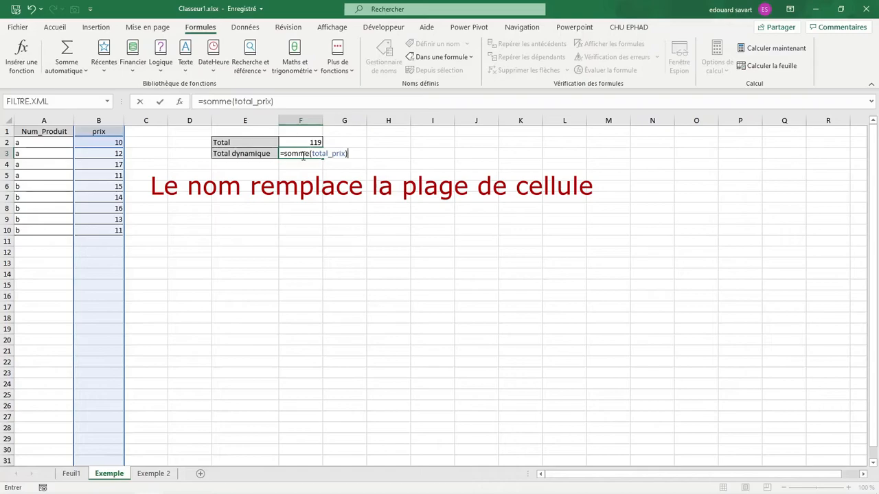
{"action": "key", "text": "Return"}
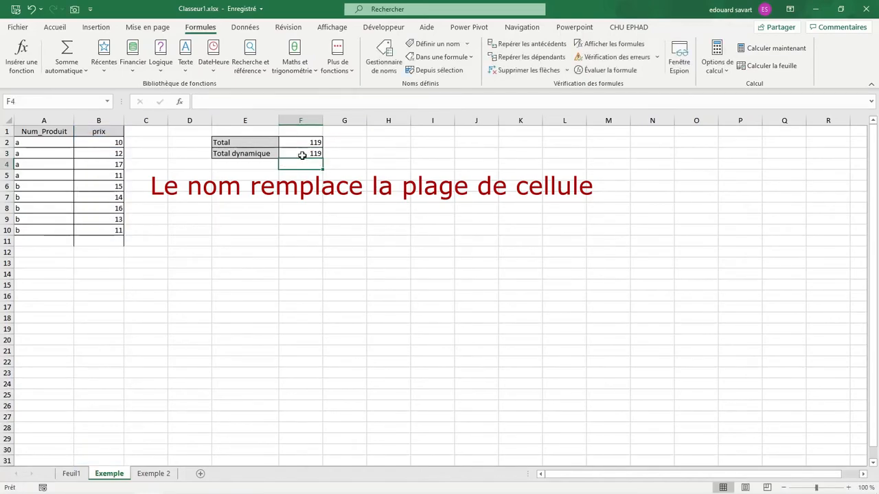
Add product c with a price of 15 in row 11.
{"action": "left_click", "coordinate": [51, 238]}
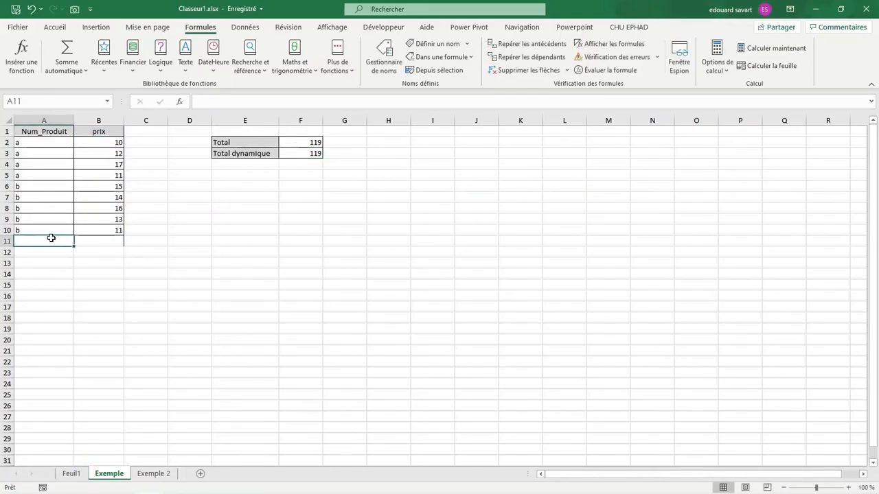
{"action": "type", "text": "c"}
{"action": "key", "text": "Tab"}
{"action": "type", "text": "15"}
{"action": "key", "text": "Return"}
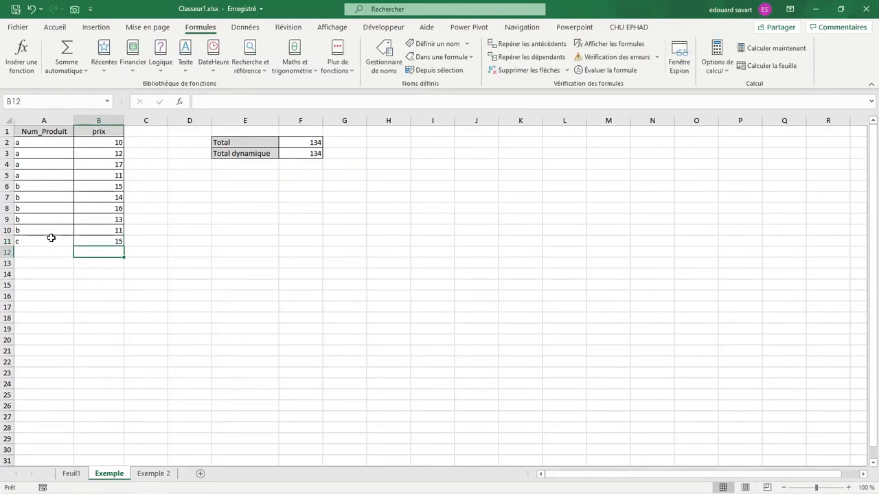
Add product d with a price of 6 in row 12.
{"action": "key", "text": "Left"}
{"action": "type", "text": "d"}
{"action": "key", "text": "Tab"}
{"action": "type", "text": "6"}
{"action": "key", "text": "Return"}
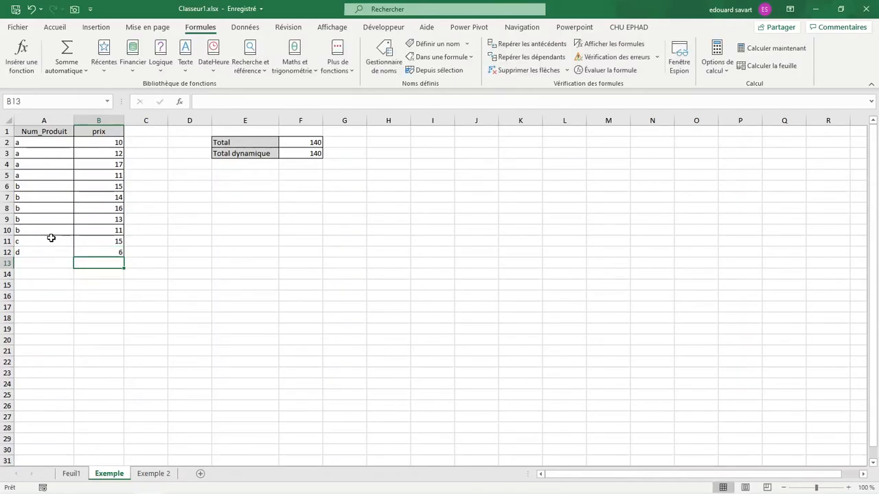
Reduce the summed range of the Total formula in F2 to $B$2:$B$10.
{"action": "double_click", "coordinate": [302, 141]}
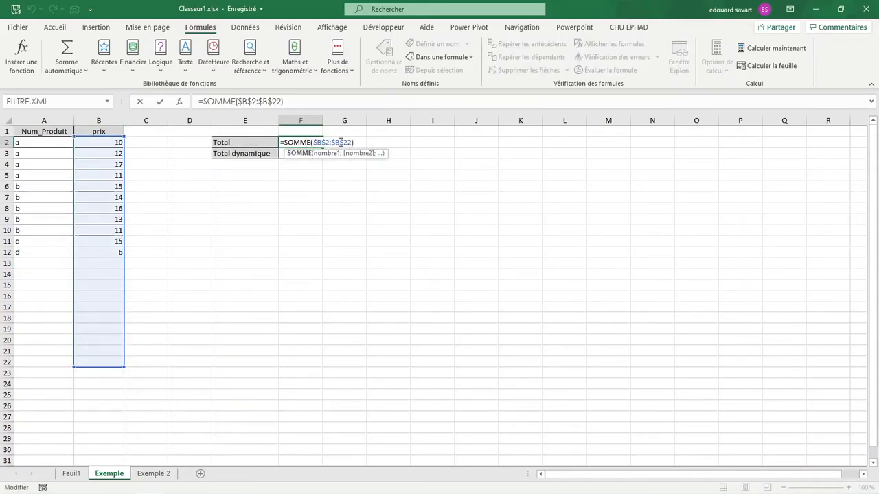
{"action": "left_click_drag", "start_coordinate": [123, 367], "coordinate": [121, 236]}
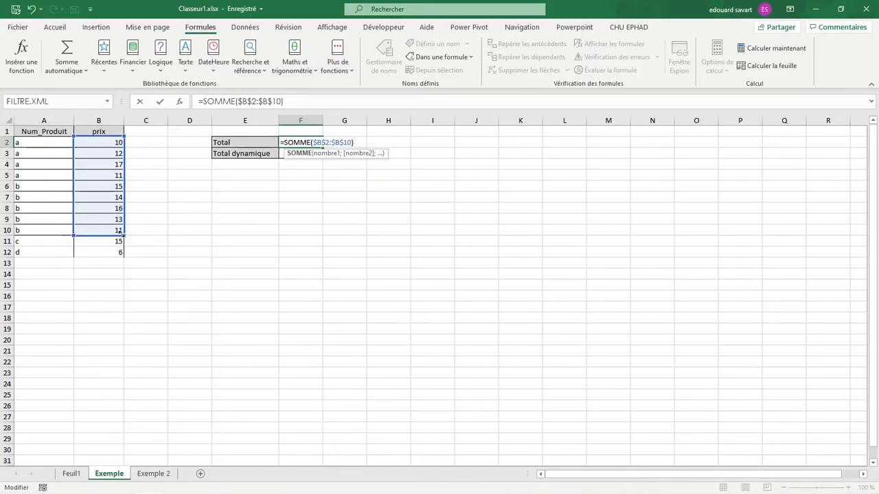
{"action": "key", "text": "Return"}
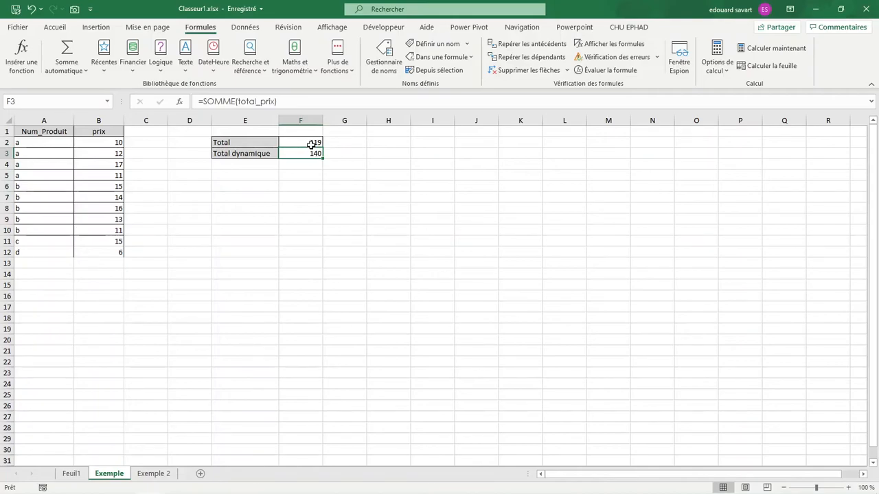
Compare the fixed-range formula of Total in F2 with the named-range formula of Total dynamique in F3.
{"action": "left_click_drag", "start_coordinate": [312, 143], "coordinate": [311, 151]}
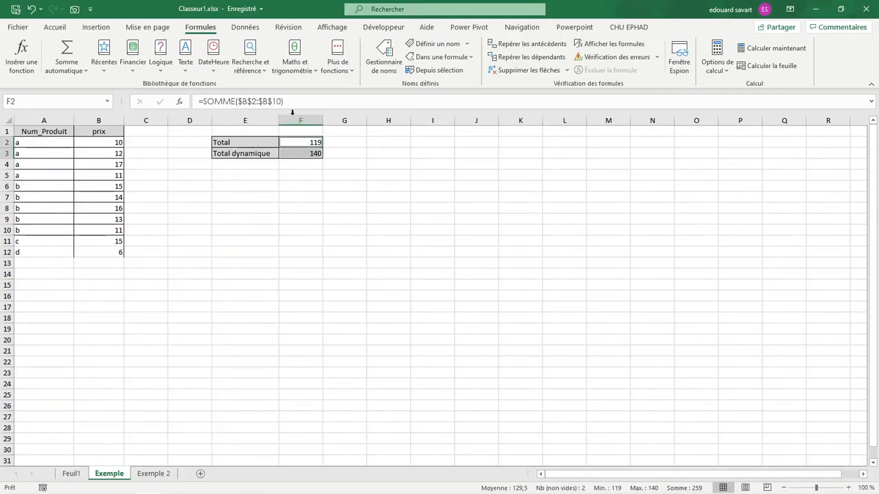
{"action": "left_click", "coordinate": [312, 153]}
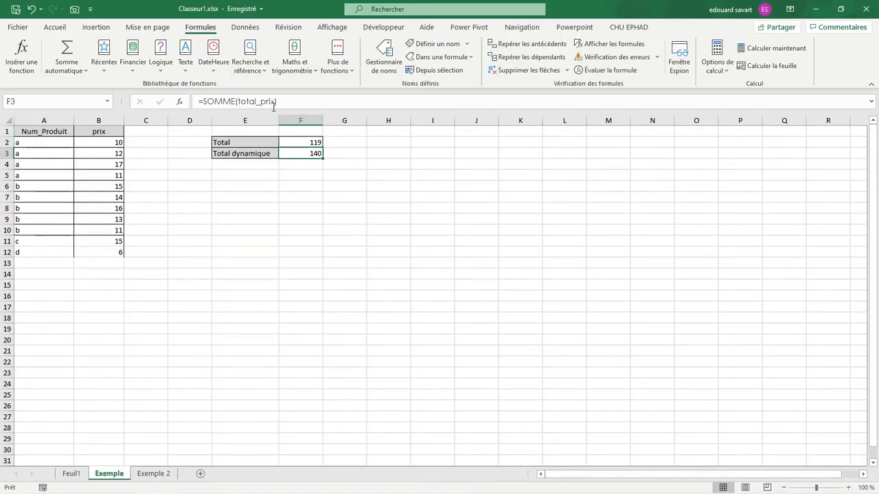
{"action": "left_click", "coordinate": [307, 143]}
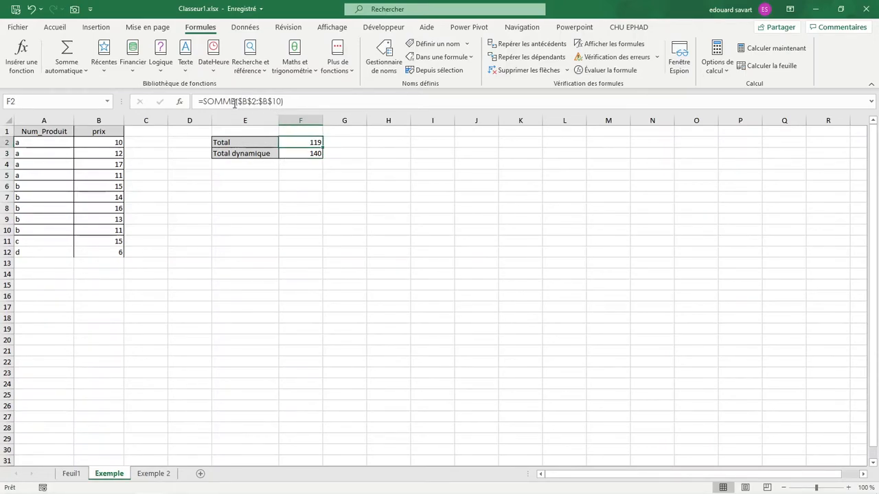
{"action": "left_click", "coordinate": [300, 157]}
{"action": "left_click_drag", "start_coordinate": [238, 102], "coordinate": [272, 97]}
{"action": "key", "text": "Return"}
{"action": "left_click", "coordinate": [302, 145]}
{"action": "left_click", "coordinate": [312, 153]}
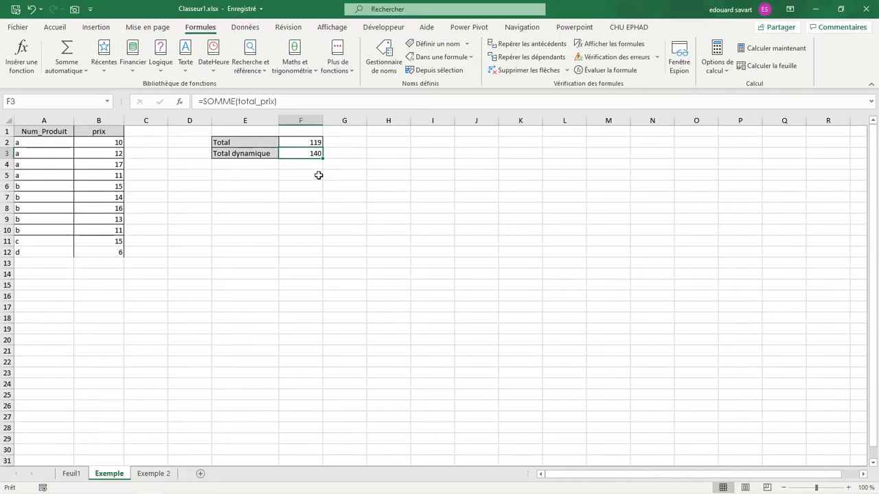
On the Exemple 2 sheet, examine the choices of the E4 drop-down and its source products in B3:B5.
{"action": "left_click", "coordinate": [153, 474]}
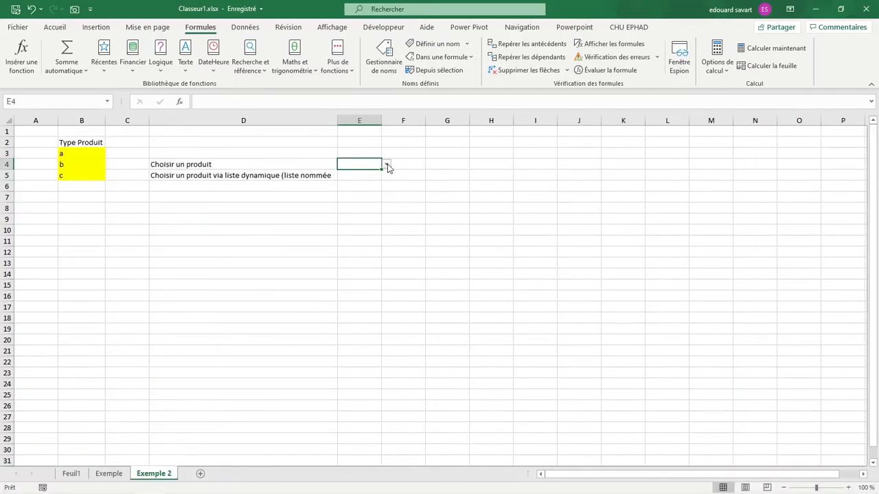
{"action": "left_click", "coordinate": [386, 164]}
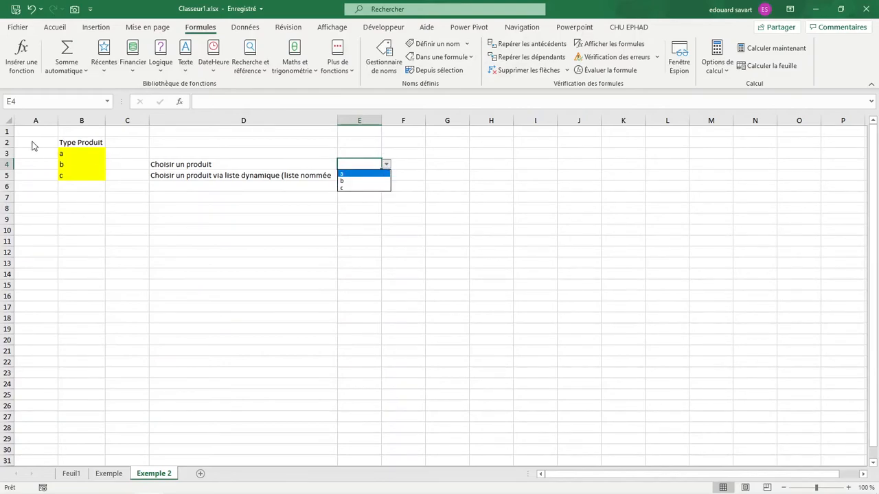
{"action": "left_click", "coordinate": [94, 150]}
{"action": "left_click_drag", "start_coordinate": [84, 151], "coordinate": [92, 175]}
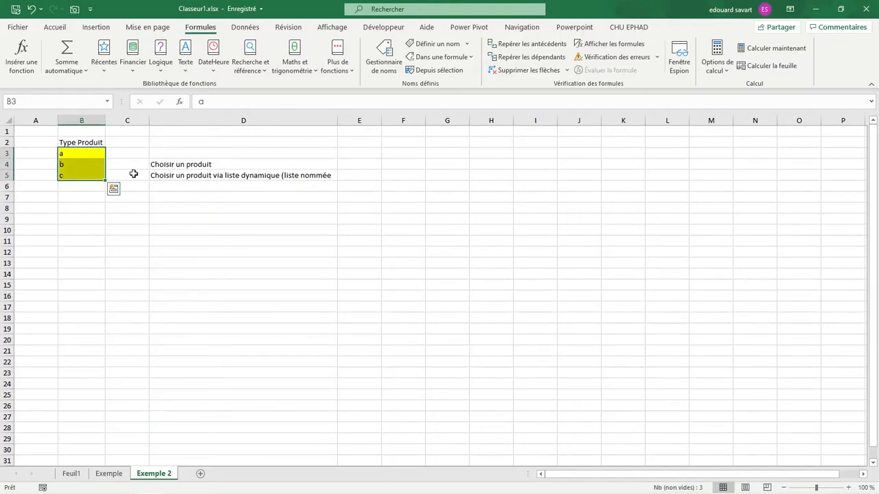
Set the source of the list validation in E4 to =$B$3:$B$5.
{"action": "left_click", "coordinate": [364, 164]}
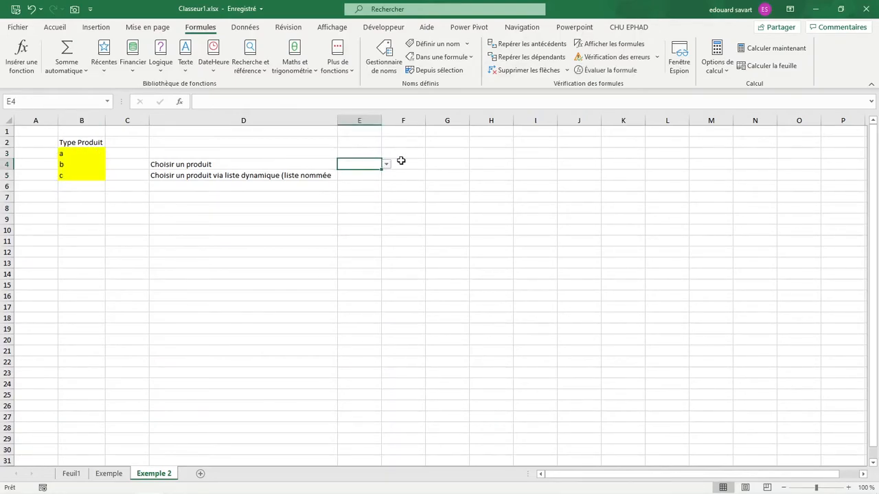
{"action": "left_click", "coordinate": [257, 32]}
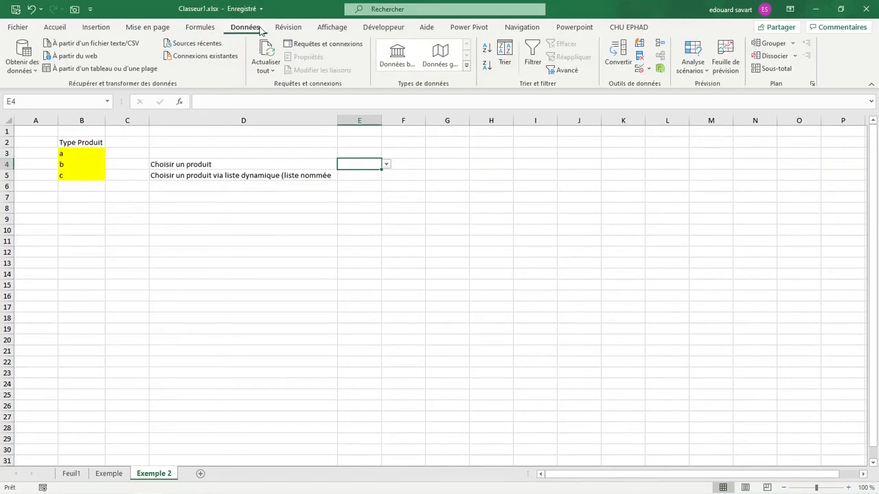
{"action": "left_click", "coordinate": [639, 68]}
{"action": "left_click", "coordinate": [460, 280]}
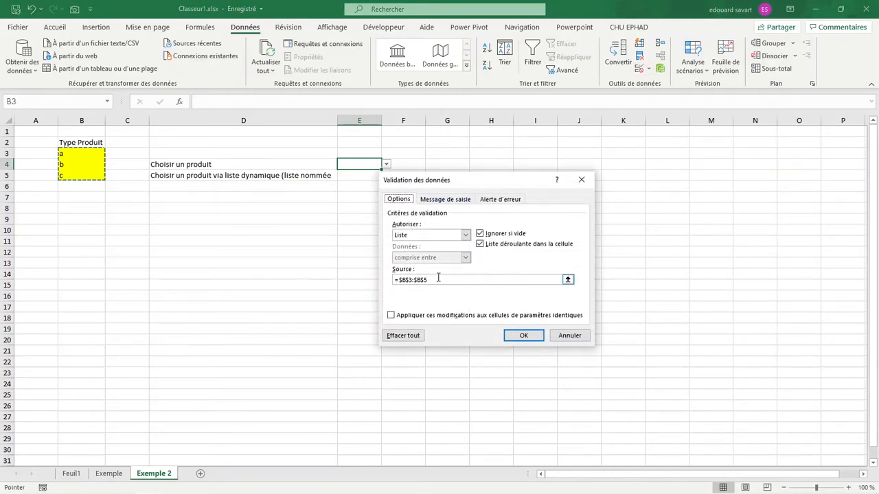
{"action": "left_click_drag", "start_coordinate": [73, 153], "coordinate": [73, 176]}
{"action": "key", "text": "Return"}
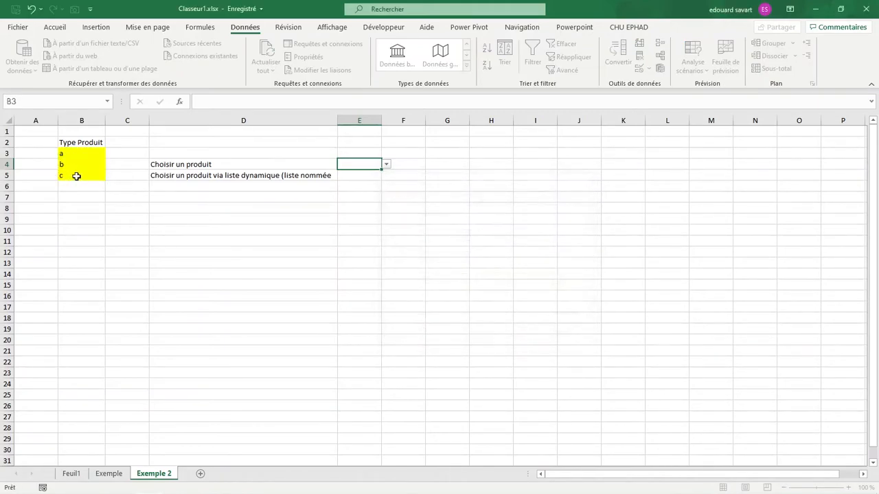
Add product d in B6 under Type Produit and check the choices offered by the E4 drop-down.
{"action": "left_click", "coordinate": [73, 182]}
{"action": "type", "text": "d"}
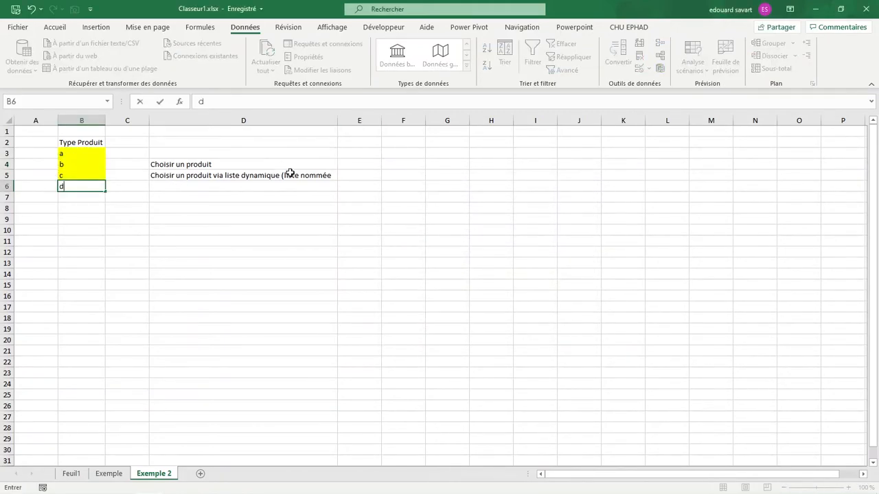
{"action": "left_click", "coordinate": [388, 206]}
{"action": "left_click", "coordinate": [378, 166]}
{"action": "left_click", "coordinate": [387, 165]}
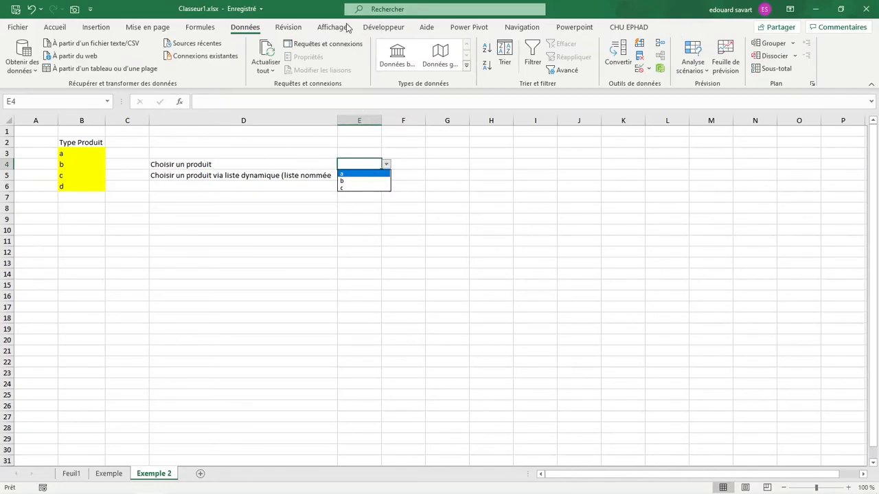
{"action": "left_click", "coordinate": [238, 29]}
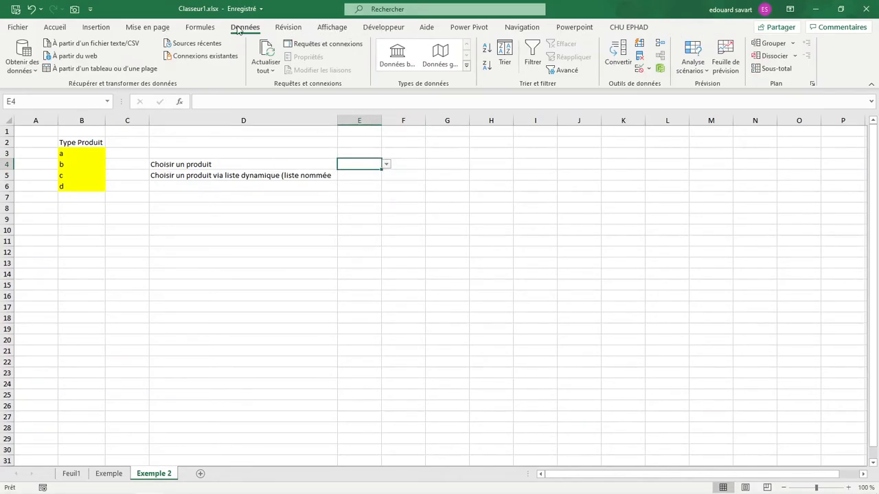
{"action": "left_click", "coordinate": [640, 69]}
{"action": "left_click", "coordinate": [437, 235]}
{"action": "left_click", "coordinate": [430, 266]}
{"action": "left_click", "coordinate": [429, 279]}
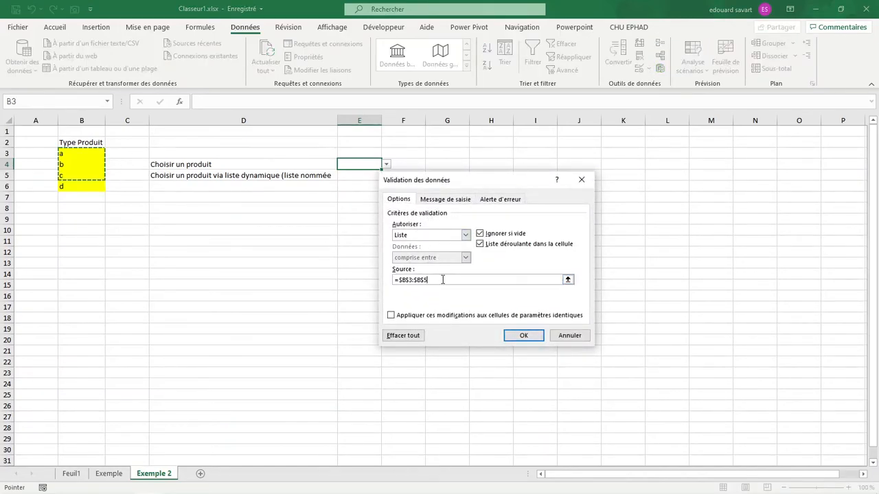
{"action": "left_click_drag", "start_coordinate": [77, 151], "coordinate": [77, 187]}
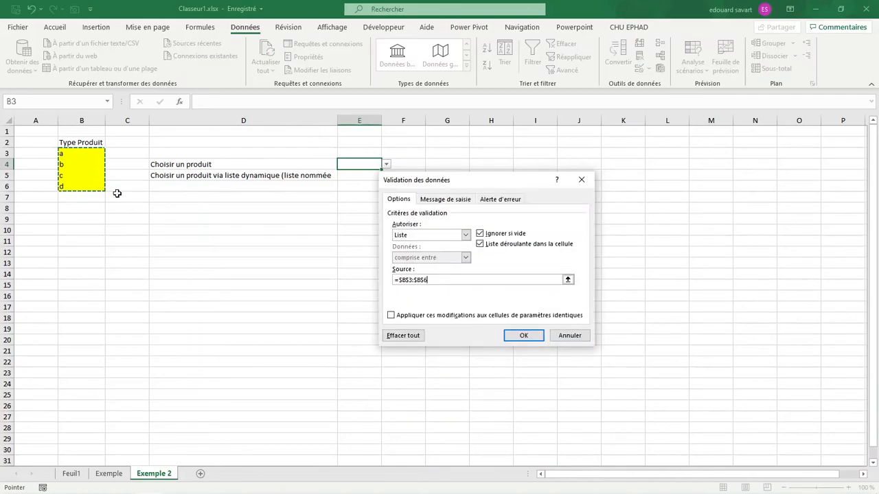
{"action": "left_click", "coordinate": [568, 339]}
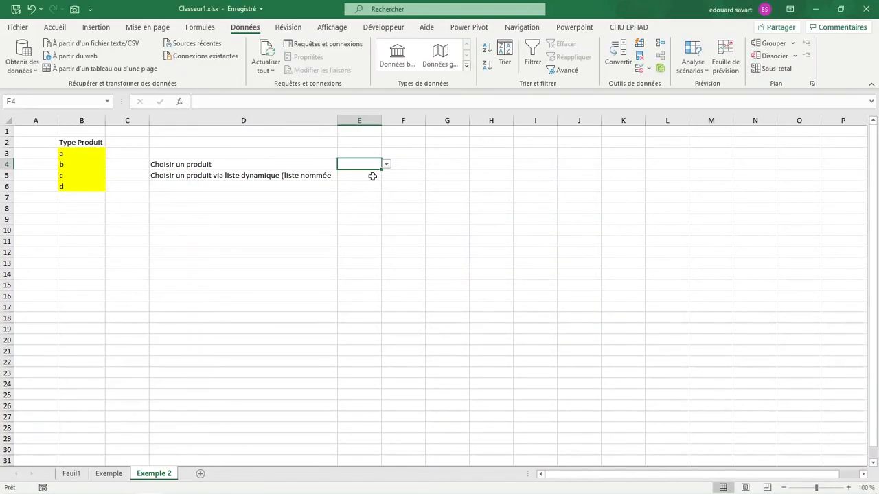
Start a new defined name called produits with the workbook as its scope.
{"action": "left_click", "coordinate": [360, 180]}
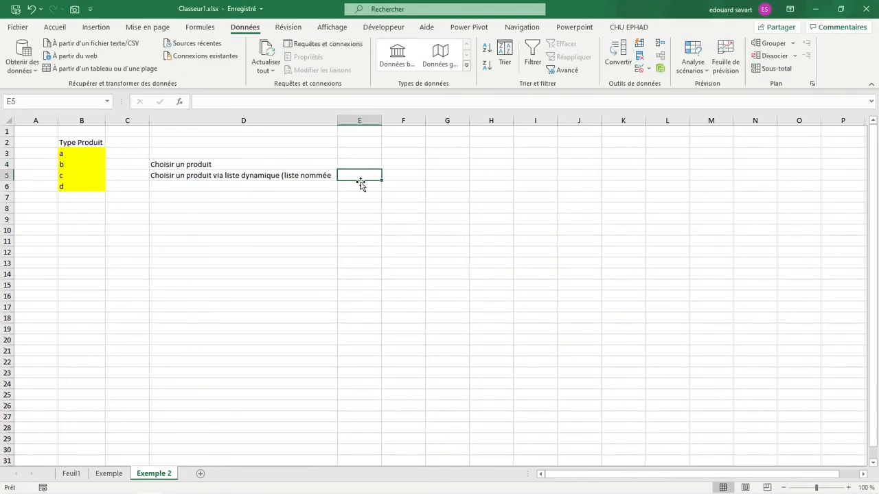
{"action": "left_click", "coordinate": [208, 27]}
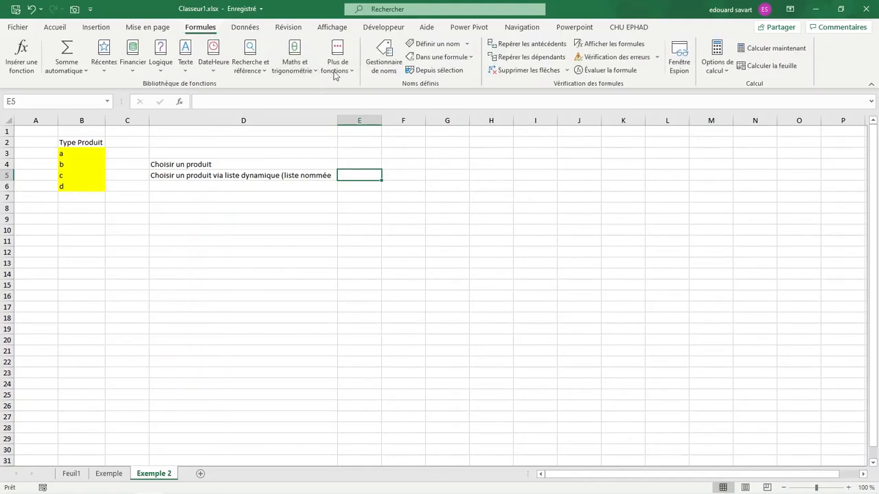
{"action": "left_click", "coordinate": [379, 65]}
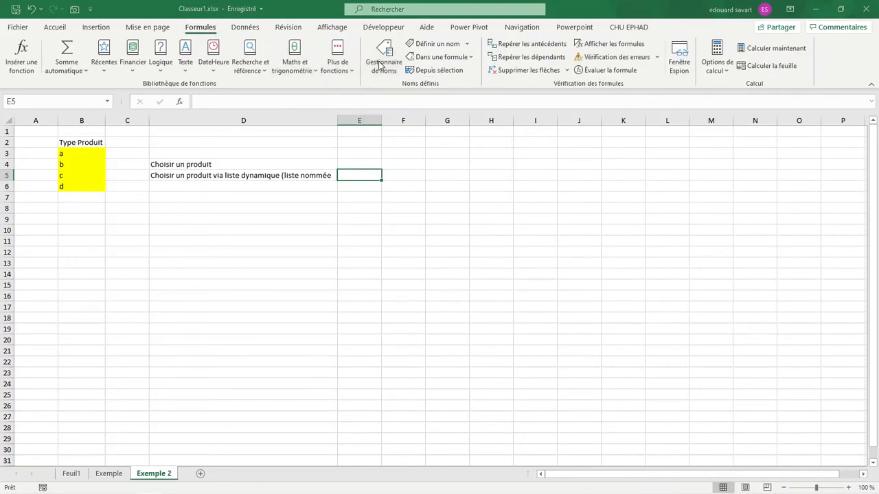
{"action": "left_click", "coordinate": [362, 168]}
{"action": "type", "text": "produits"}
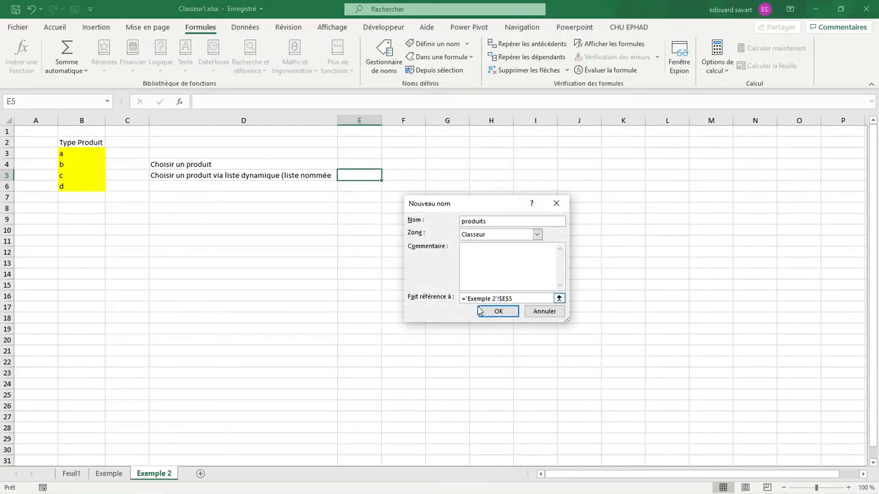
Make the name produits refer to =decaler('Exemple 2'!$B$3;;;nbval('Exemple 2'!$B$2:$B$10)-1;1) and close the name manager.
{"action": "left_click", "coordinate": [519, 300]}
{"action": "type", "text": "="}
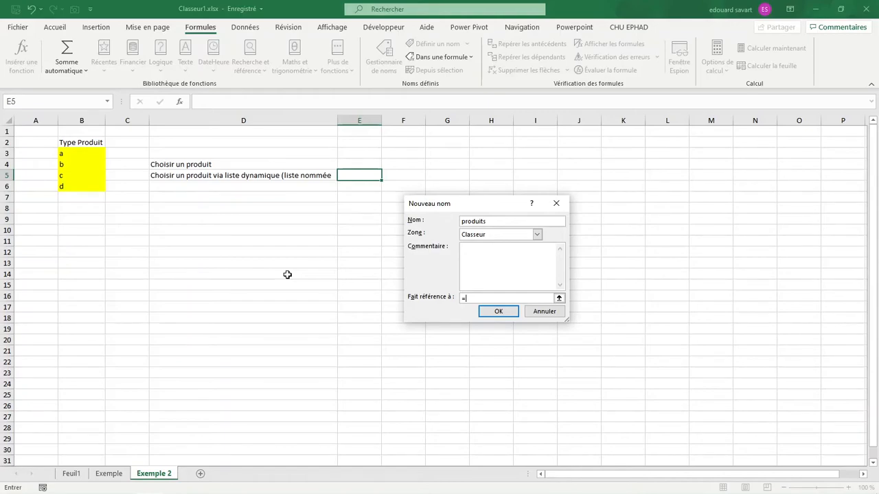
{"action": "type", "text": "decaler("}
{"action": "left_click", "coordinate": [97, 156]}
{"action": "type", "text": ";;"}
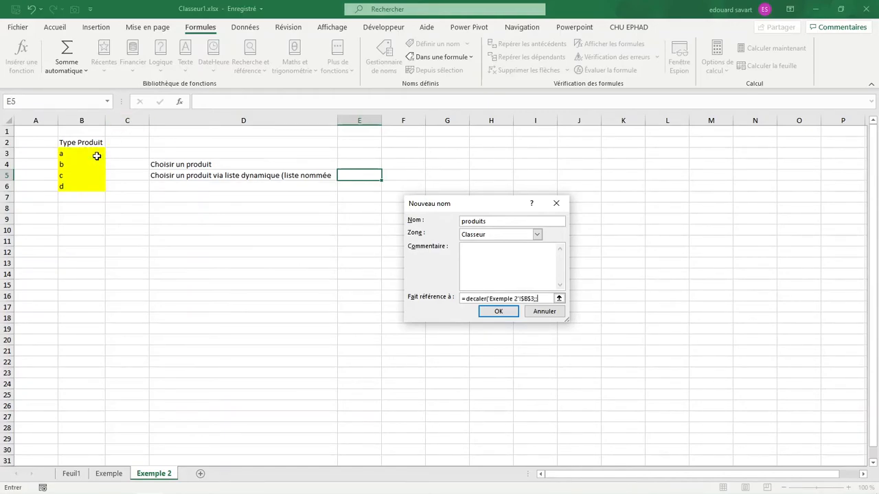
{"action": "type", "text": ";nbval("}
{"action": "left_click_drag", "start_coordinate": [83, 142], "coordinate": [86, 233]}
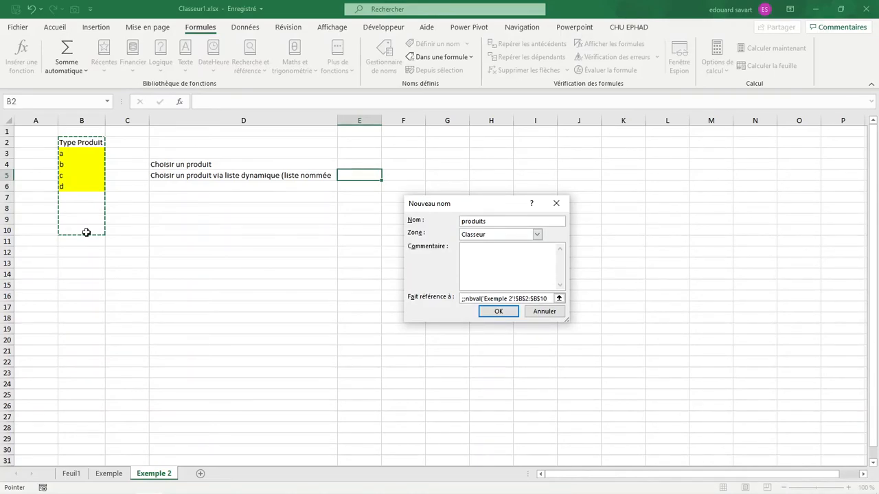
{"action": "type", "text": ")-1"}
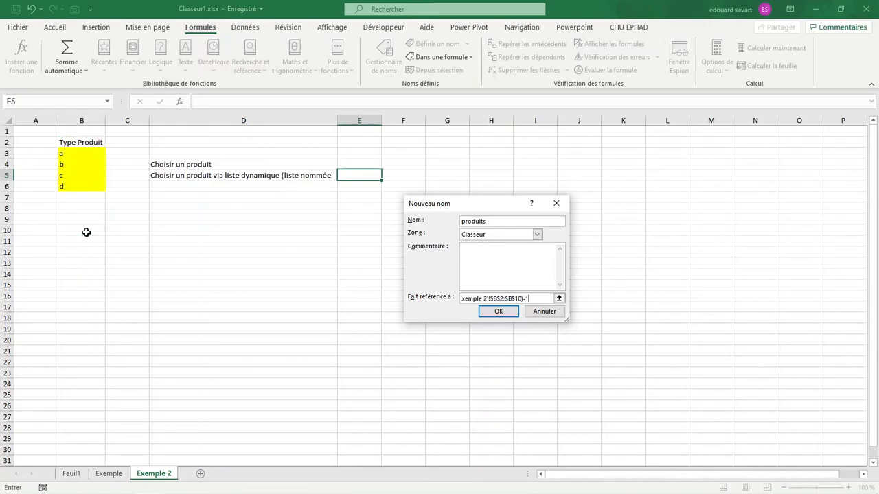
{"action": "type", "text": ";1)"}
{"action": "key", "text": "Return"}
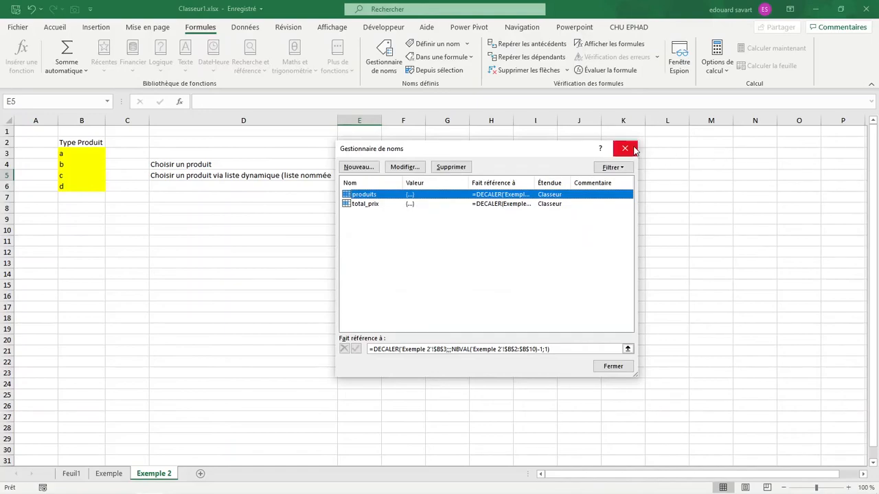
{"action": "left_click", "coordinate": [635, 148]}
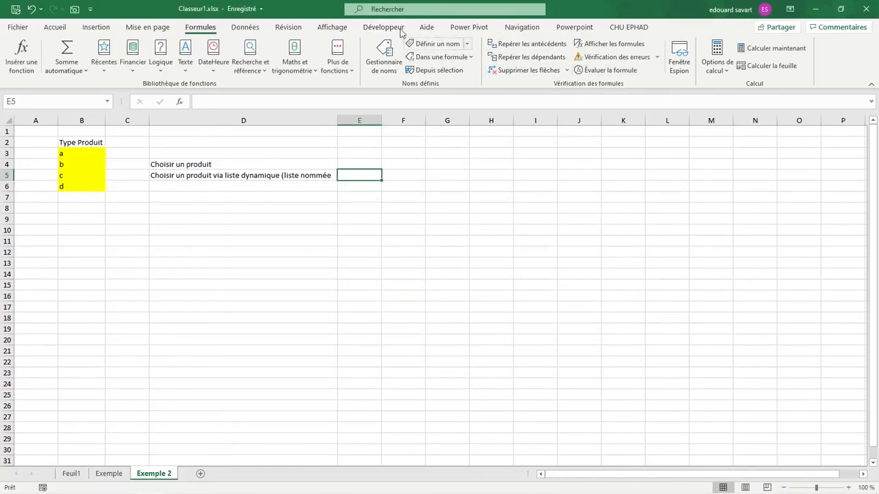
Apply list validation to E5 with =produits as its source and display the drop-down choices.
{"action": "left_click", "coordinate": [260, 31]}
{"action": "left_click", "coordinate": [639, 68]}
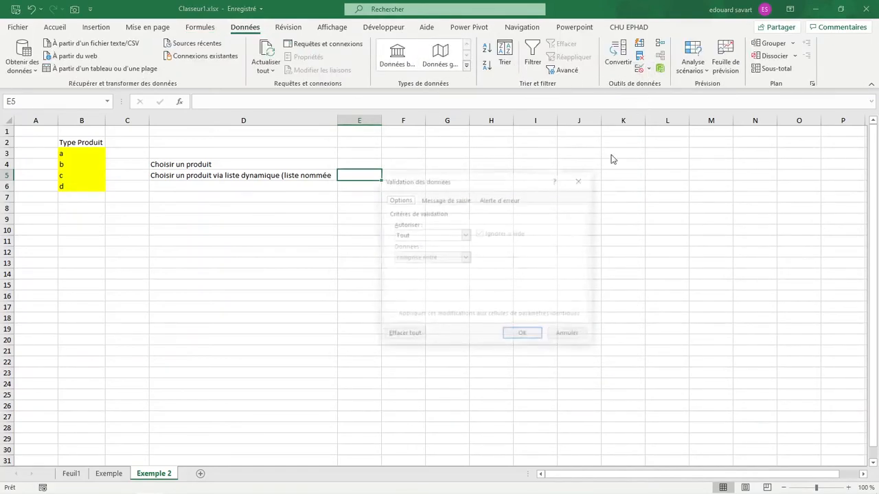
{"action": "left_click", "coordinate": [438, 235]}
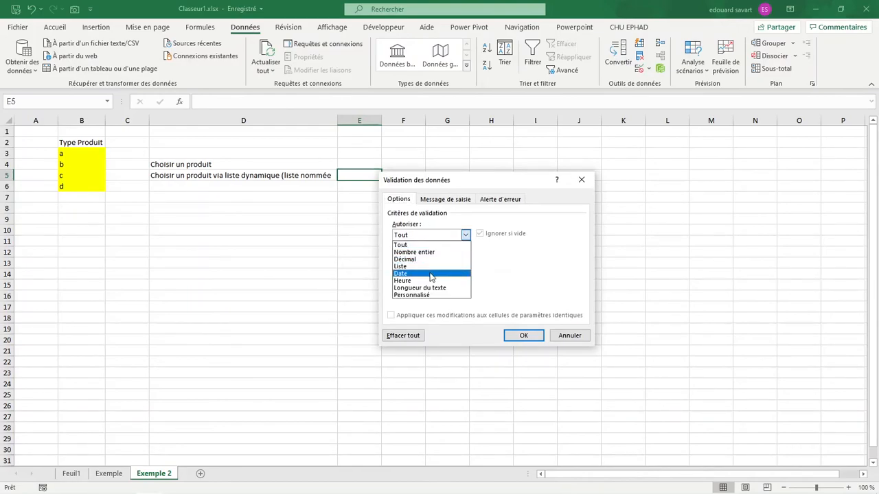
{"action": "left_click", "coordinate": [434, 267]}
{"action": "left_click", "coordinate": [442, 278]}
{"action": "type", "text": "=produits"}
{"action": "key", "text": "Return"}
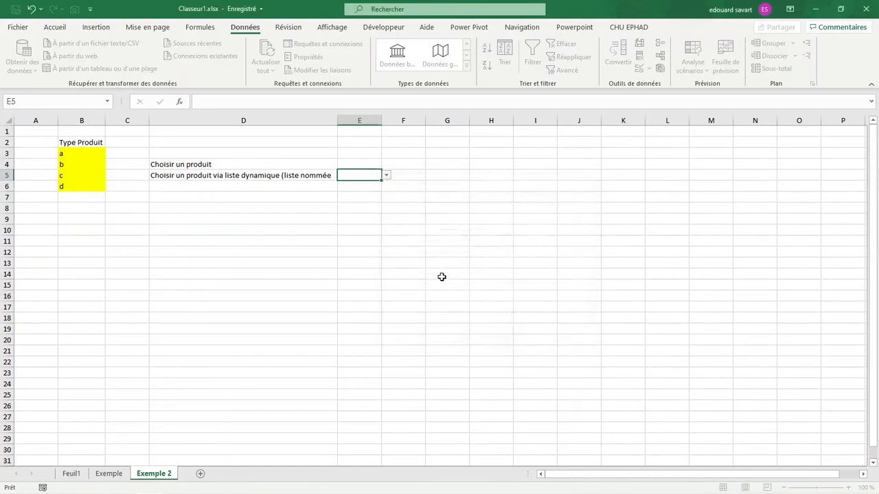
{"action": "left_click", "coordinate": [387, 175]}
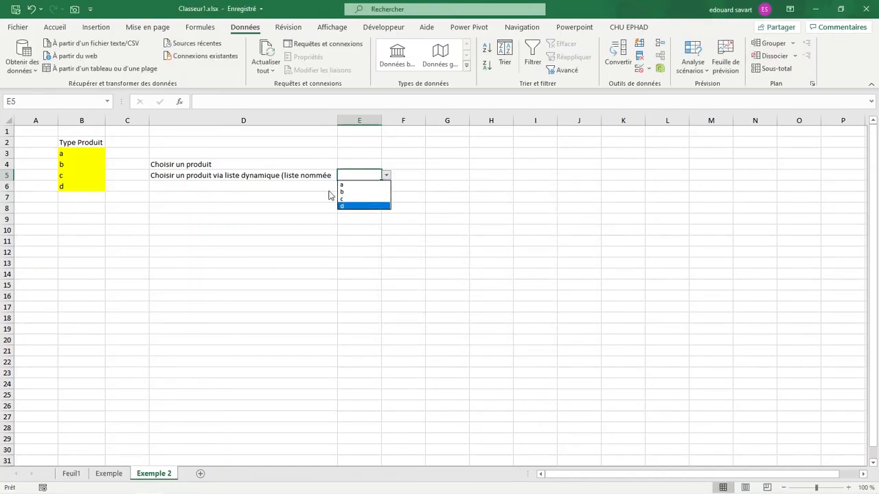
Add product e in B7 under Type Produit and display the choices in the E5 drop-down.
{"action": "left_click", "coordinate": [83, 198]}
{"action": "type", "text": "e"}
{"action": "left_click", "coordinate": [173, 220]}
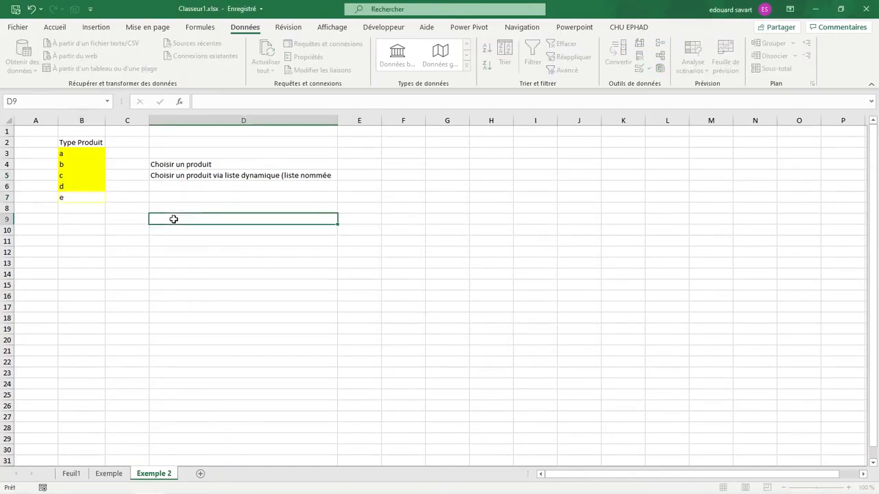
{"action": "left_click", "coordinate": [358, 175]}
{"action": "left_click", "coordinate": [386, 175]}
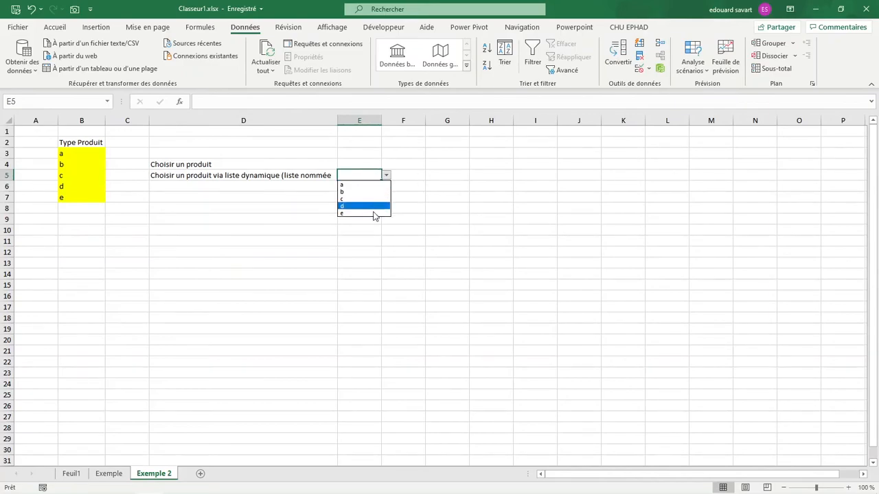
Extend the product list with f, g and h in B8 to B10 and check the choices offered by the E5 drop-down.
{"action": "left_click", "coordinate": [103, 209]}
{"action": "left_click", "coordinate": [98, 208]}
{"action": "type", "text": "f"}
{"action": "key", "text": "Return"}
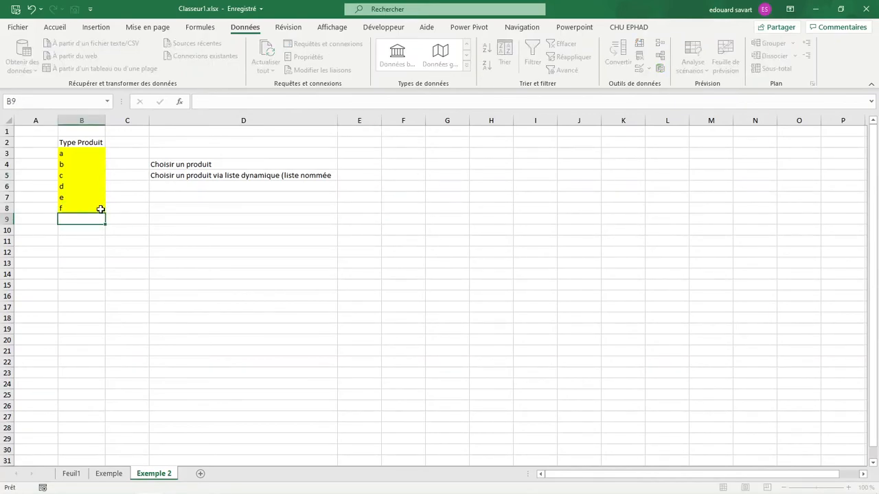
{"action": "type", "text": "g"}
{"action": "key", "text": "Return"}
{"action": "type", "text": "h"}
{"action": "key", "text": "Return"}
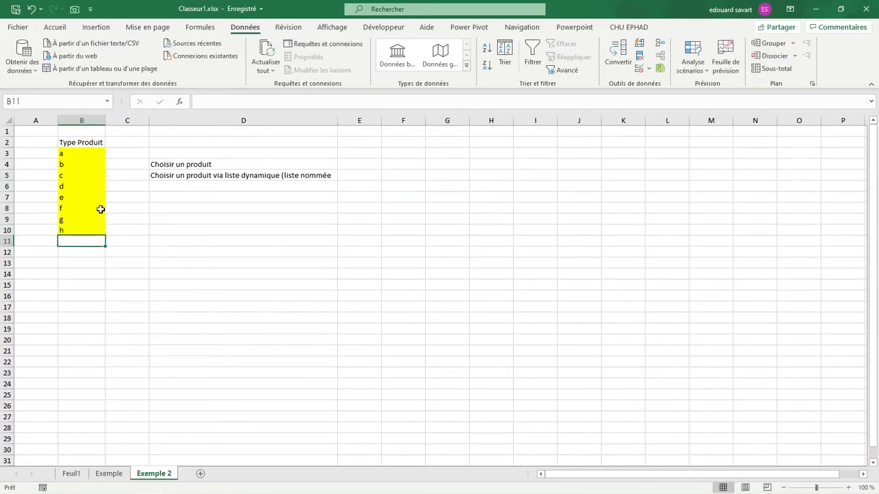
{"action": "left_click", "coordinate": [367, 174]}
{"action": "left_click", "coordinate": [387, 175]}
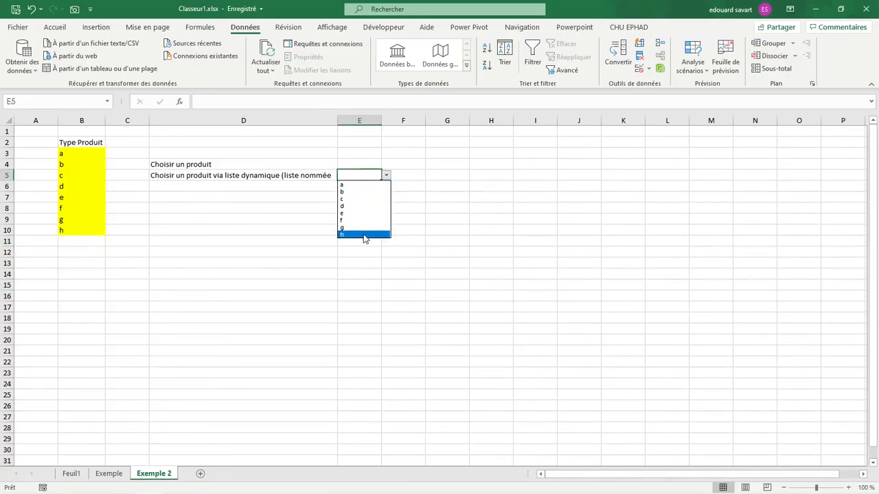
Add product i in B11, beyond the counted range, and check the choices offered by the E5 drop-down.
{"action": "left_click", "coordinate": [76, 242]}
{"action": "left_click", "coordinate": [79, 241]}
{"action": "type", "text": "i"}
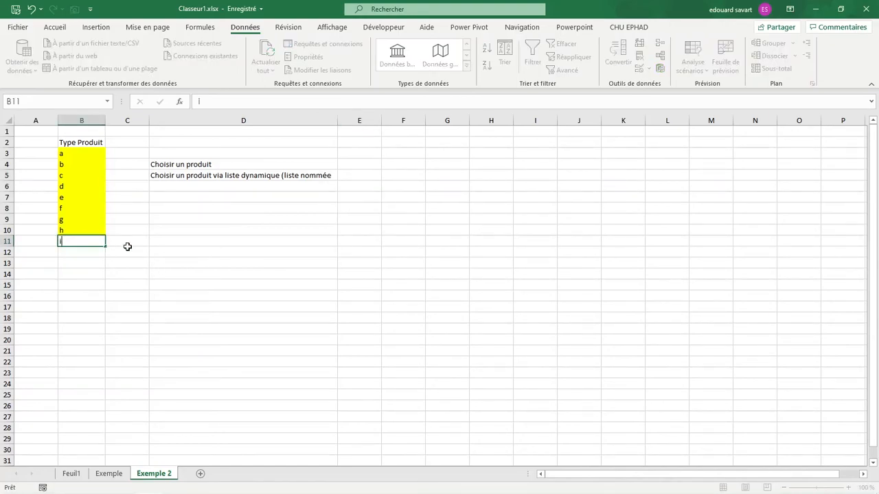
{"action": "key", "text": "Return"}
{"action": "left_click", "coordinate": [354, 176]}
{"action": "left_click", "coordinate": [387, 177]}
{"action": "left_click", "coordinate": [167, 244]}
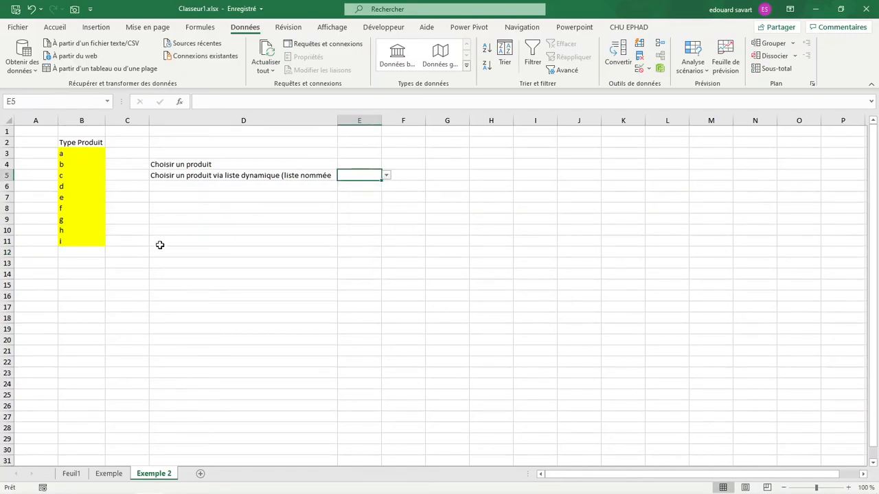